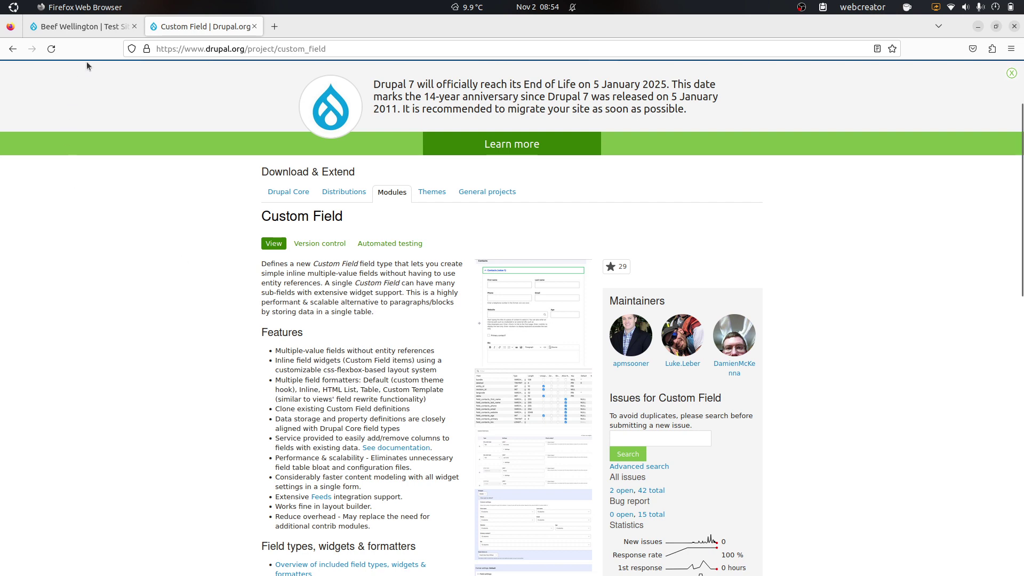
Step: Switch back to the Beef Wellington recipe tab on the test site
left_click(95, 24)
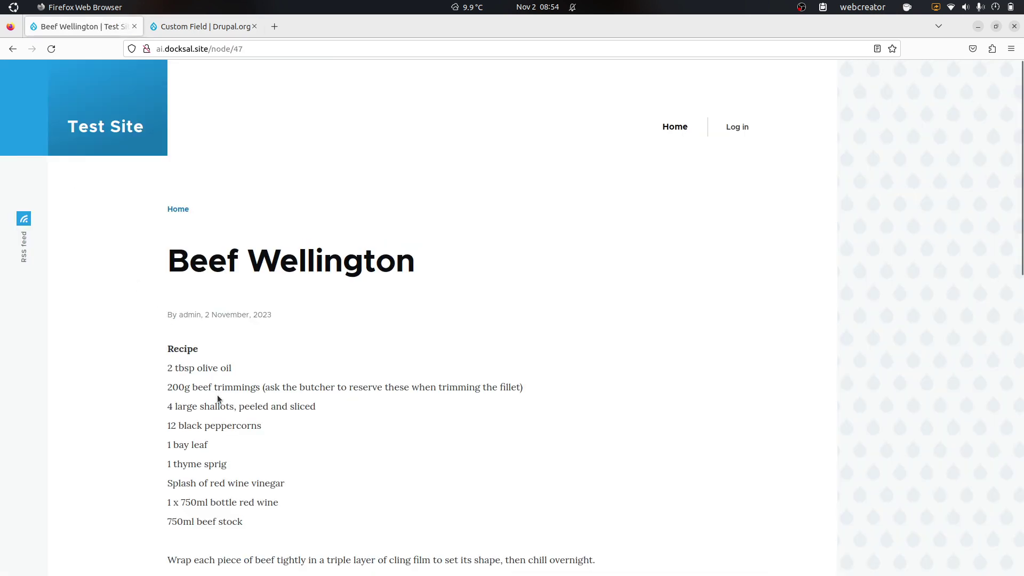
scroll(217, 395, "down", 2)
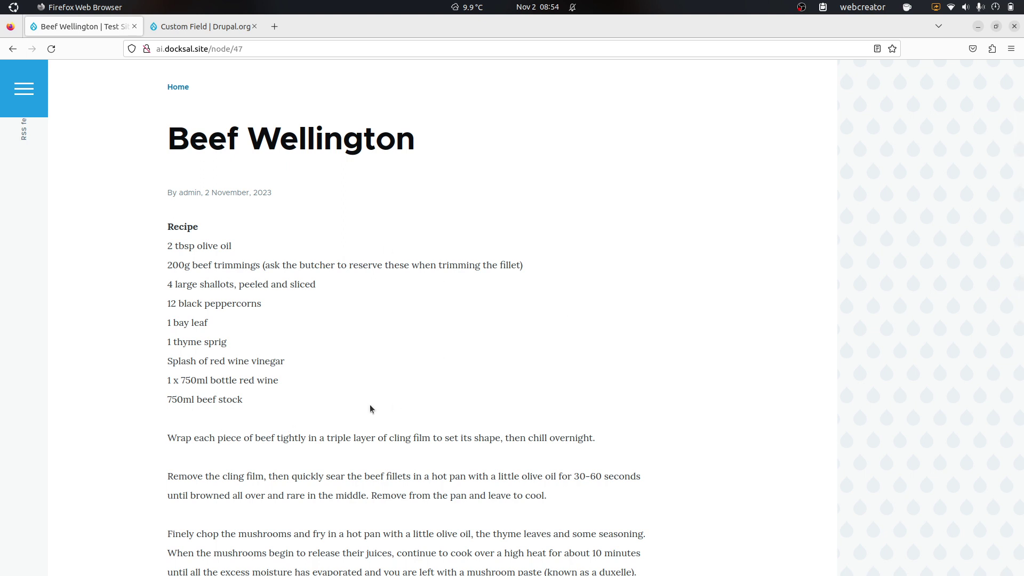
scroll(369, 409, "down", 3)
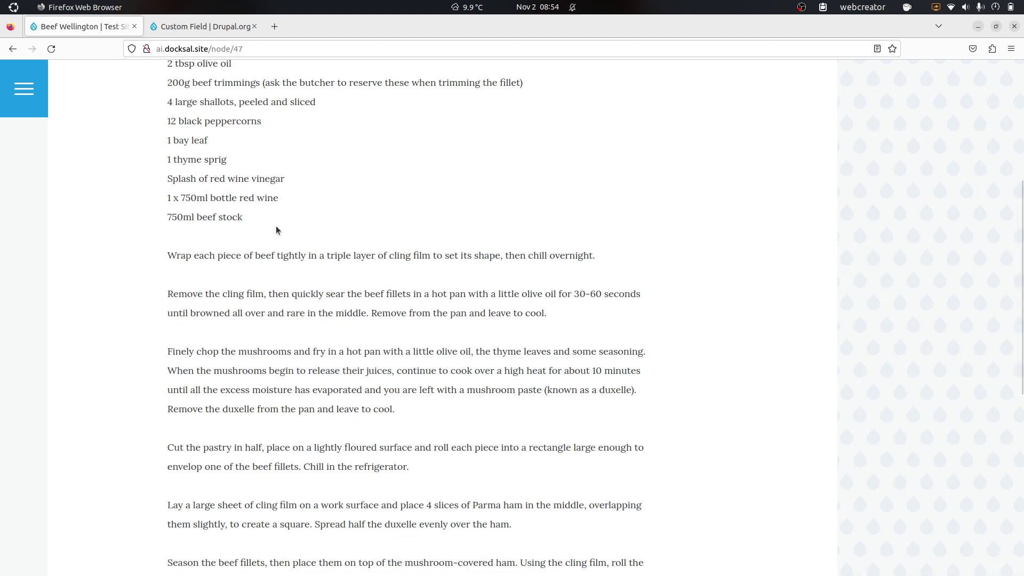
scroll(276, 230, "up", 1)
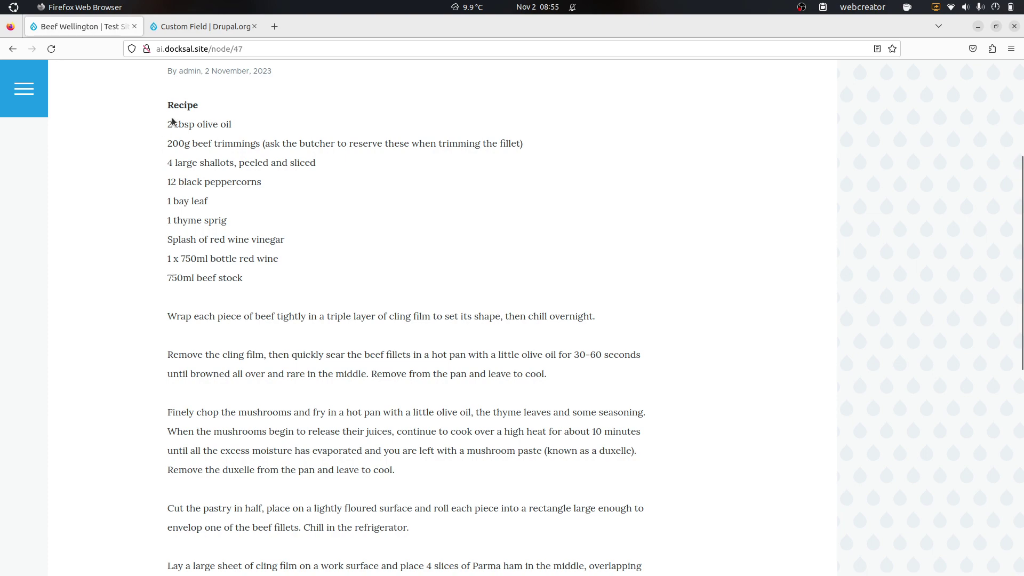
scroll(277, 320, "down", 4)
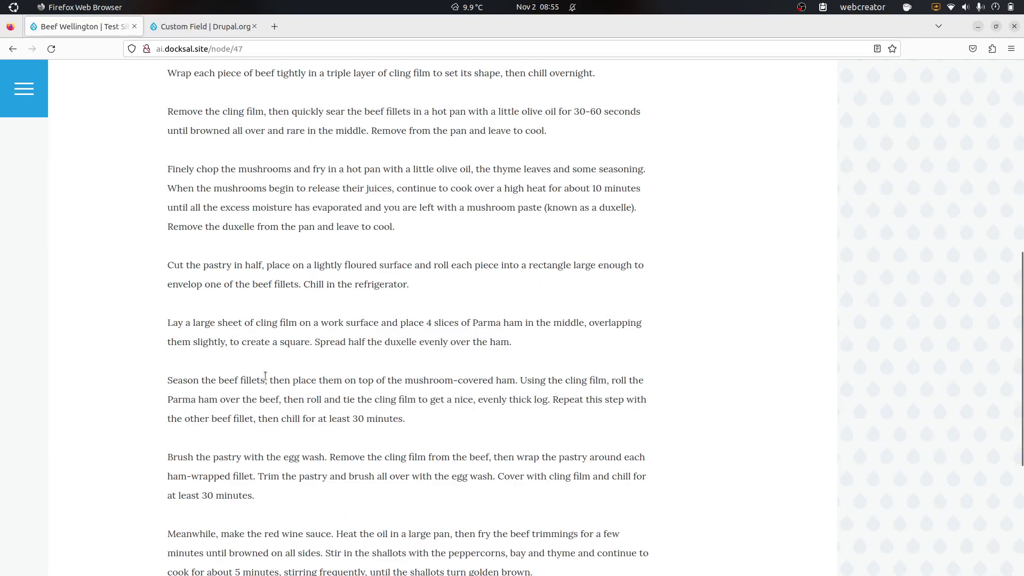
scroll(261, 378, "down", 4)
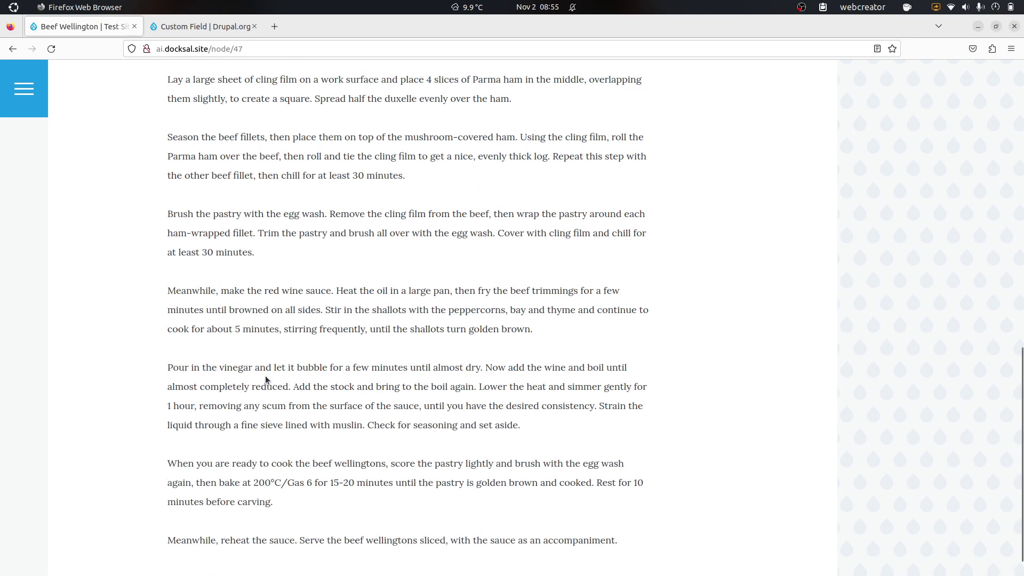
scroll(265, 377, "up", 8)
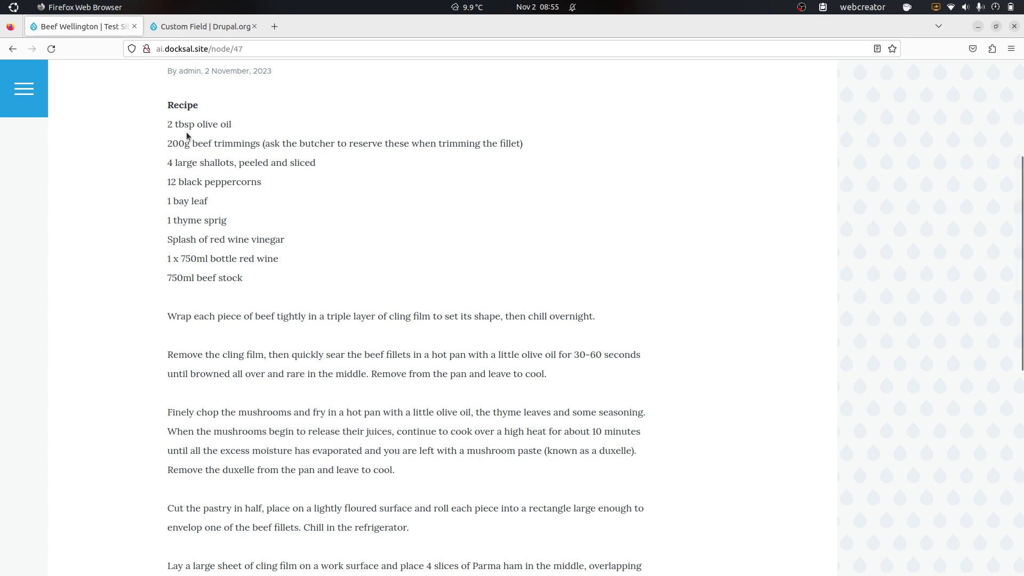
double_click(171, 126)
double_click(184, 122)
left_click_drag(197, 124, 519, 143)
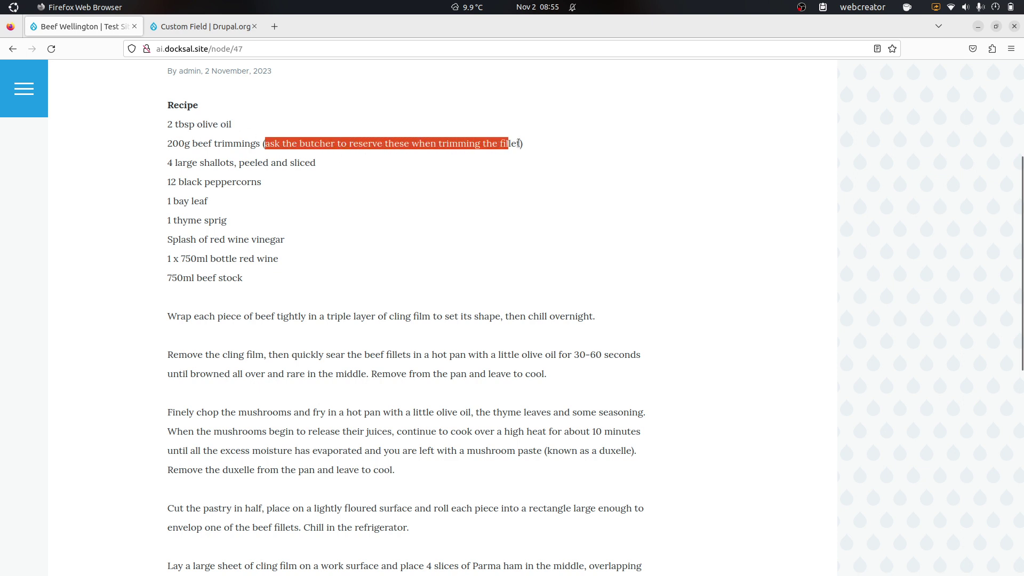
left_click(527, 142)
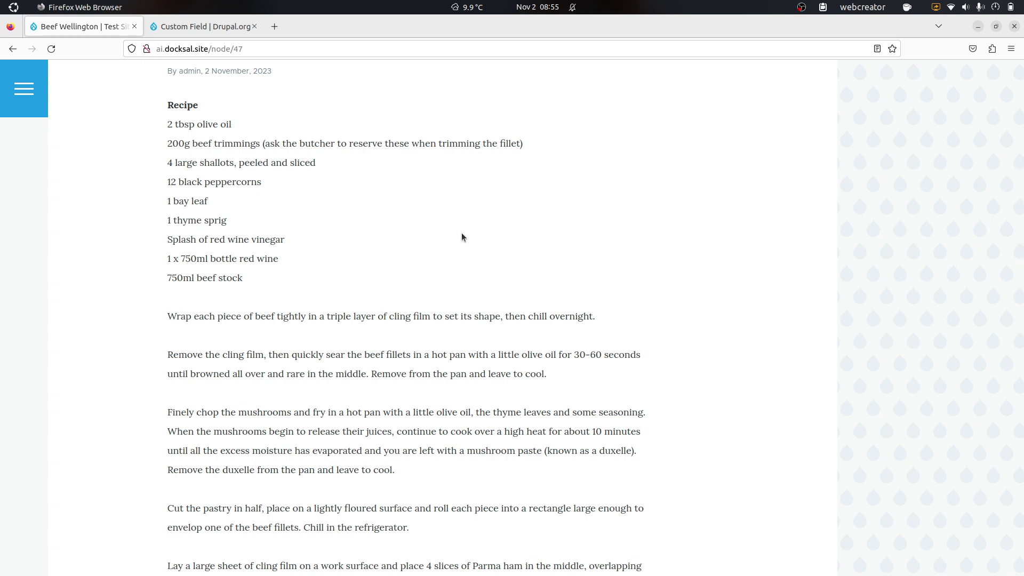
left_click_drag(243, 278, 167, 282)
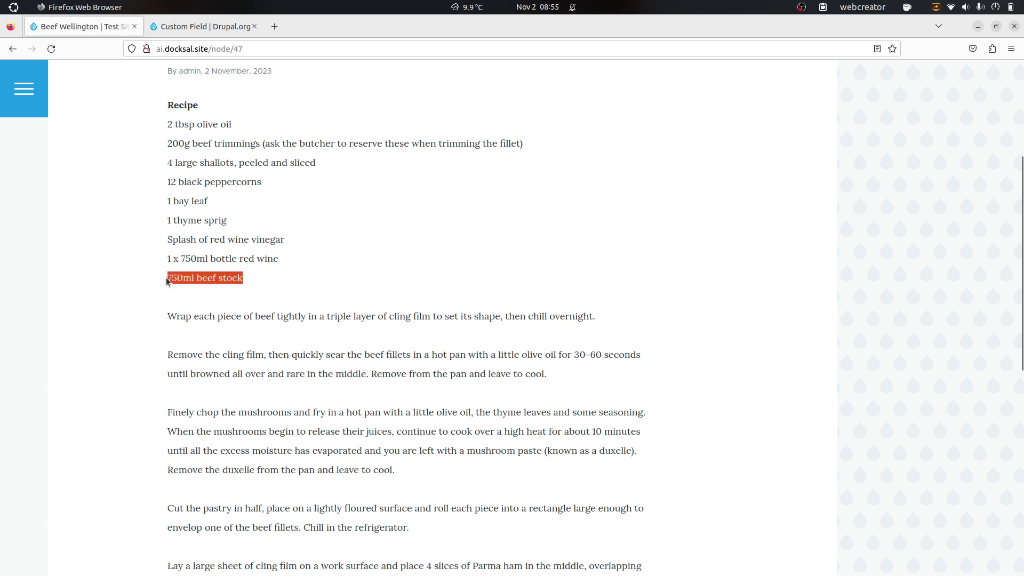
left_click(214, 280)
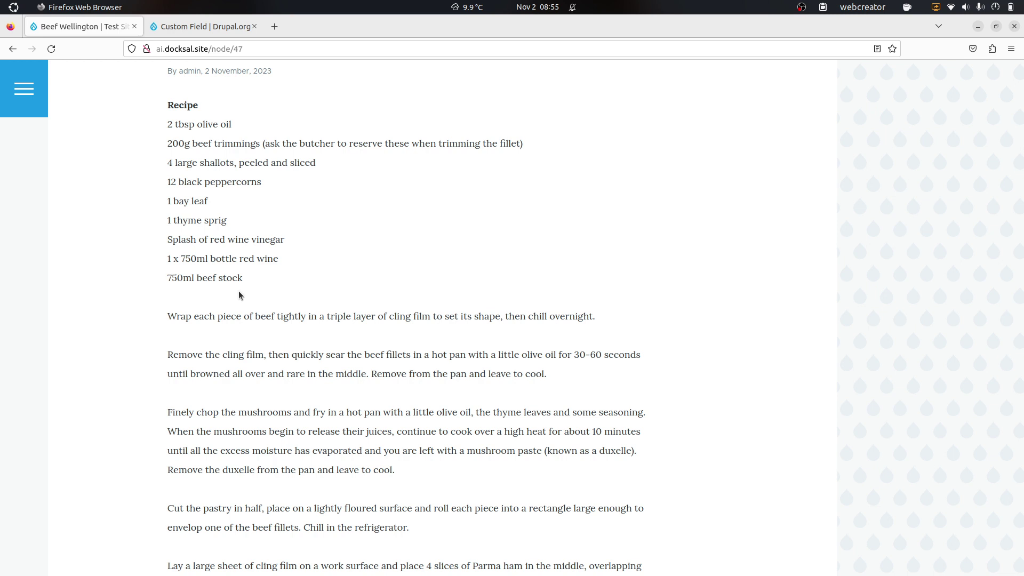
scroll(238, 291, "up", 5)
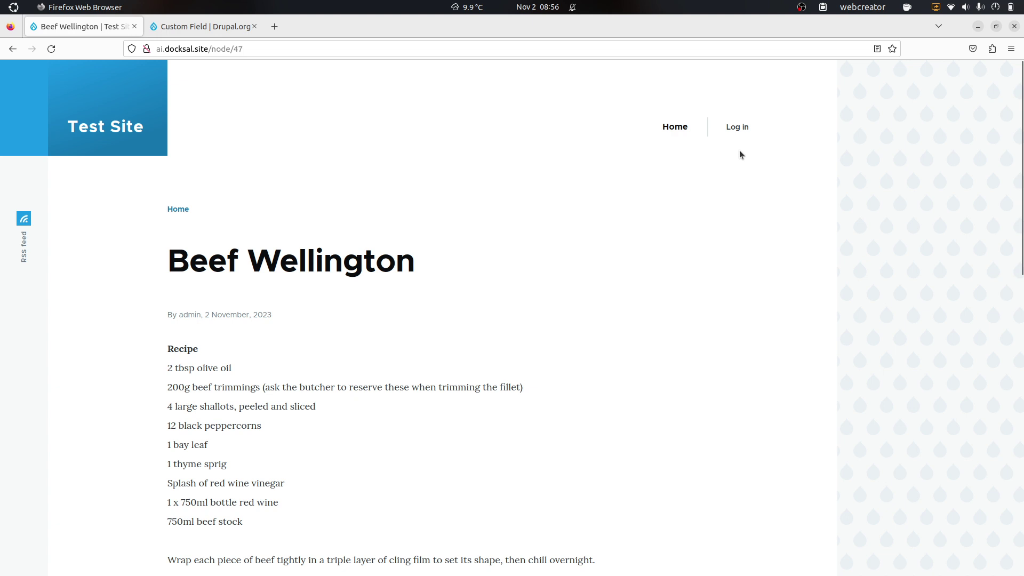
Step: Log in to the test site with the administrator account
left_click(741, 125)
type("admin")
key("Tab")
type("admin")
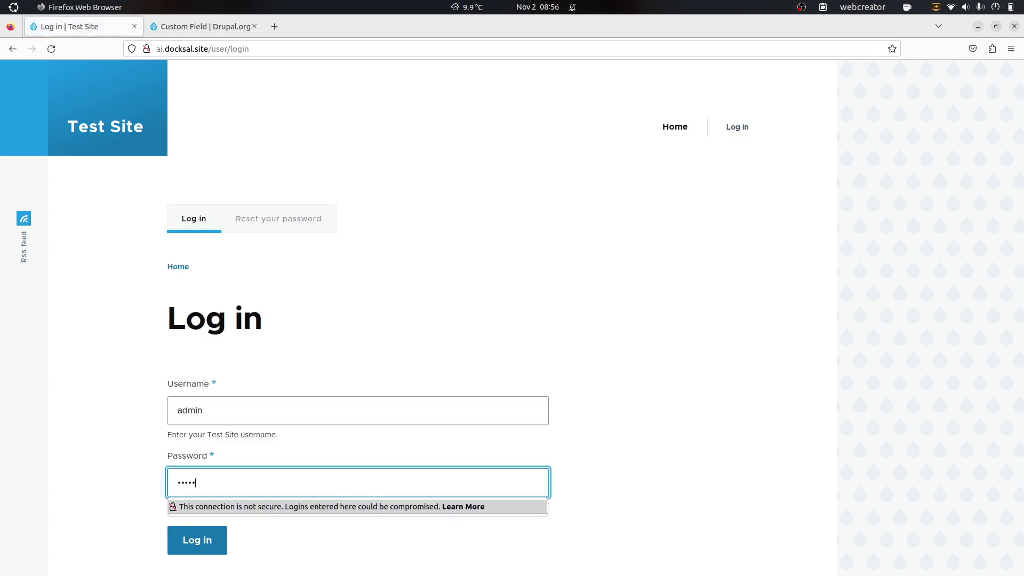
key("Return")
Step: Check the Recipe content type's existing Recipe field, then start adding a new field
mouse_move(129, 102)
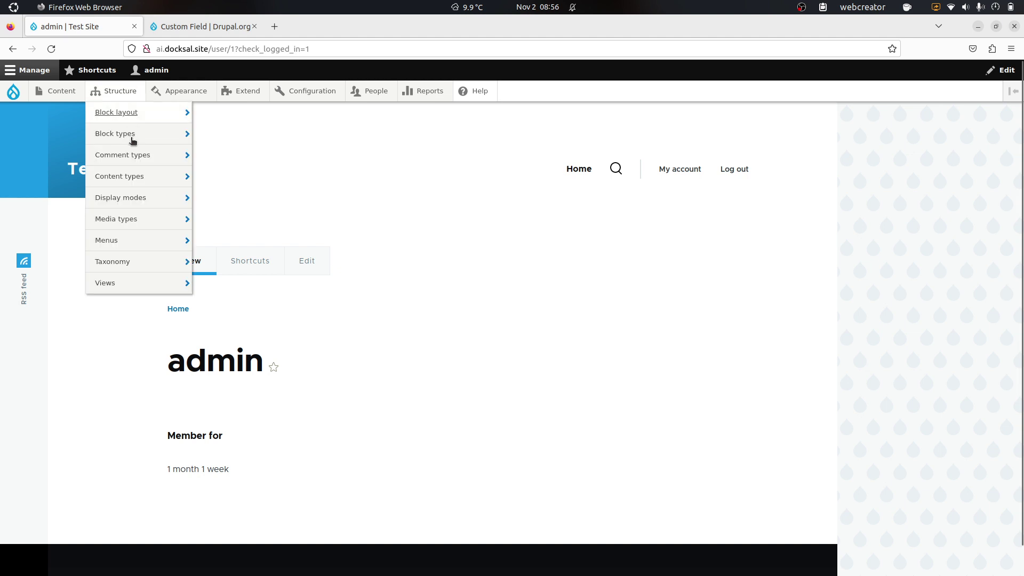
mouse_move(183, 176)
left_click(315, 197)
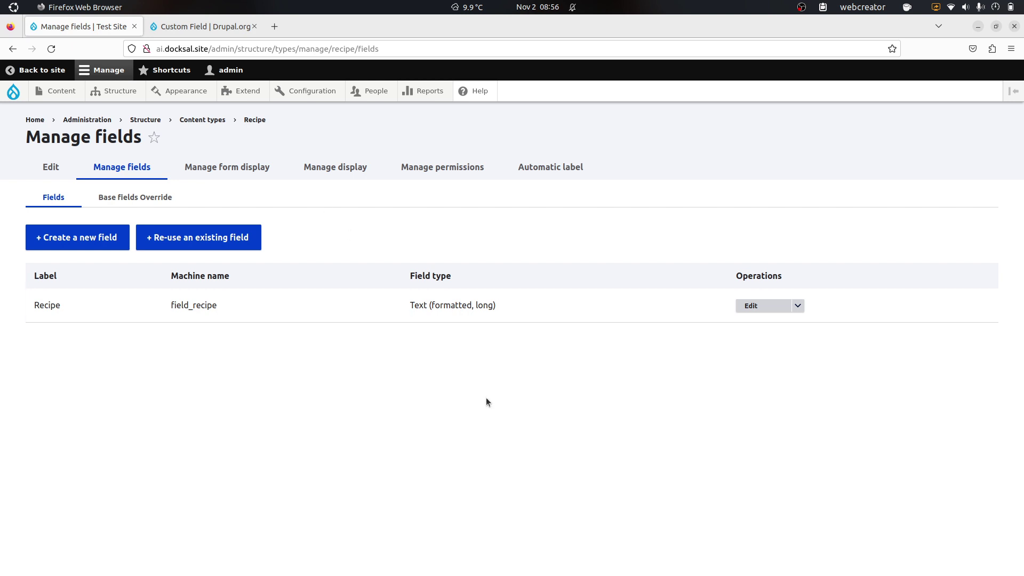
left_click(751, 305)
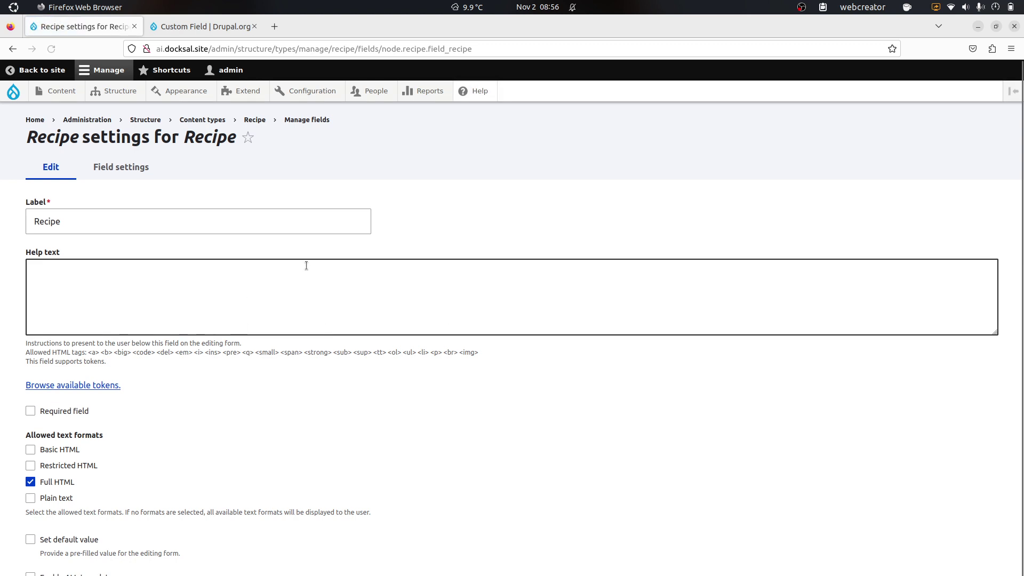
scroll(306, 265, "down", 2)
left_click(13, 48)
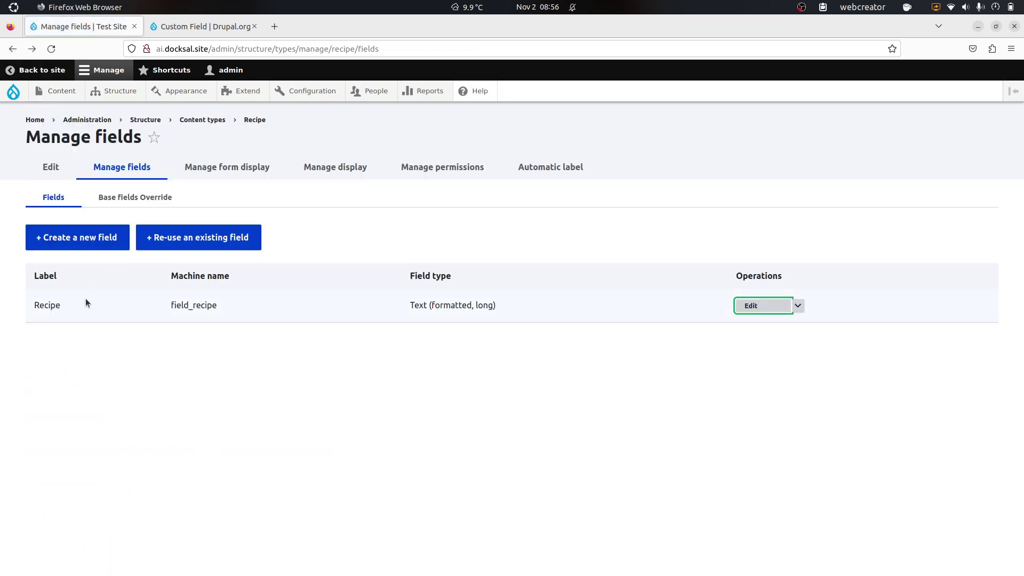
left_click(94, 245)
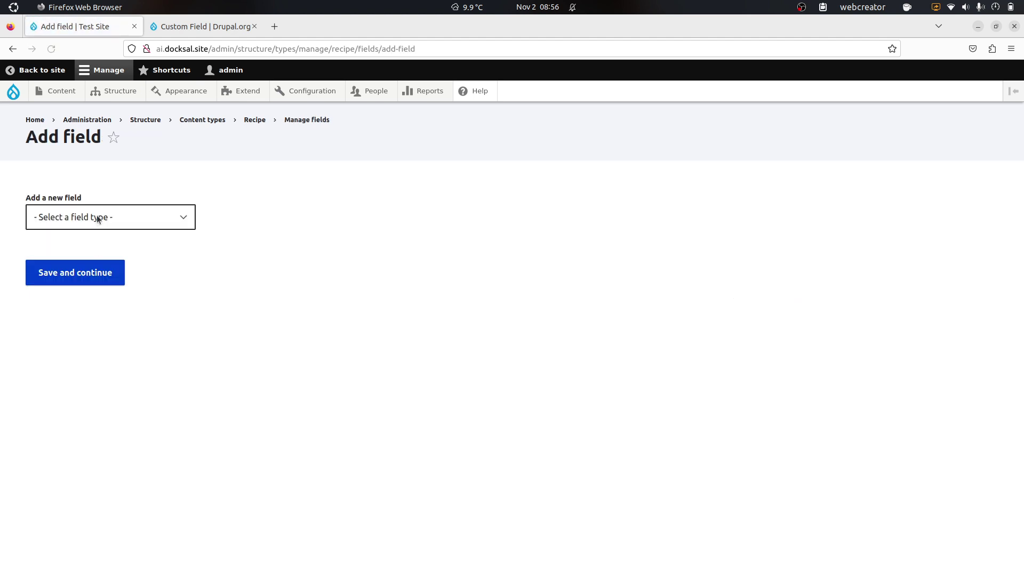
Step: Choose Custom Field as the field type, label it Ingredients, and save and continue
left_click(96, 218)
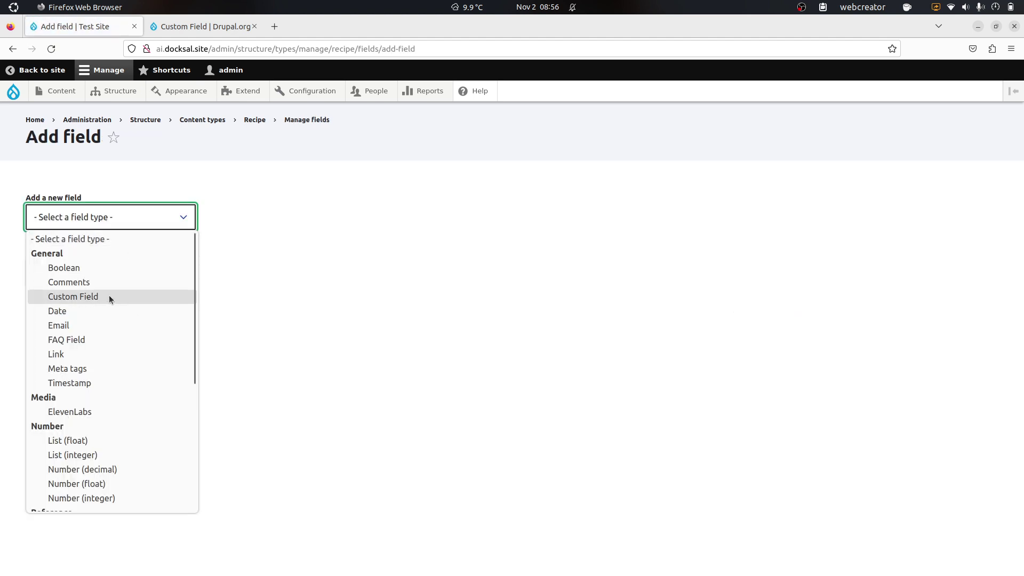
left_click(109, 296)
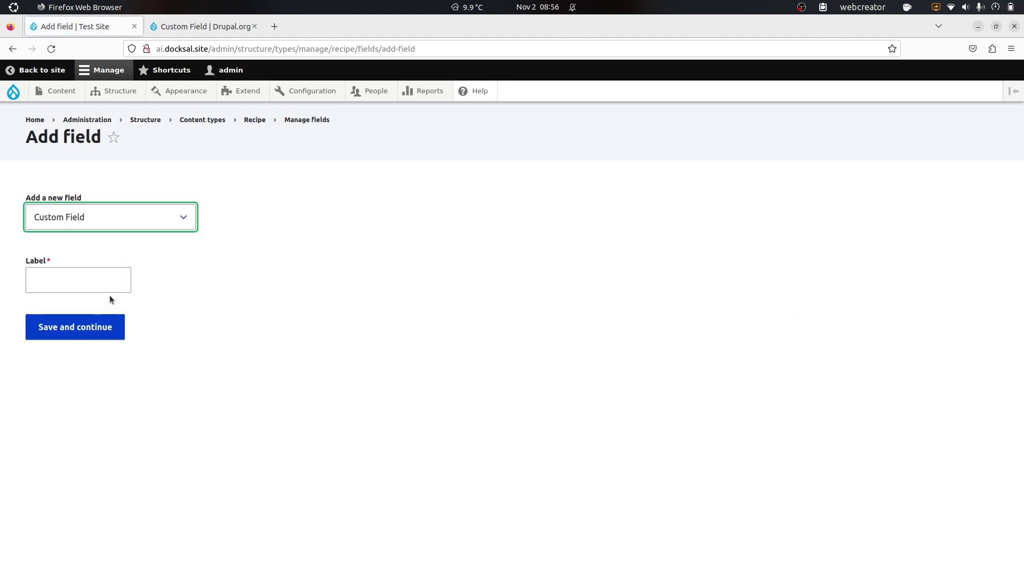
left_click(95, 271)
type("Ingred")
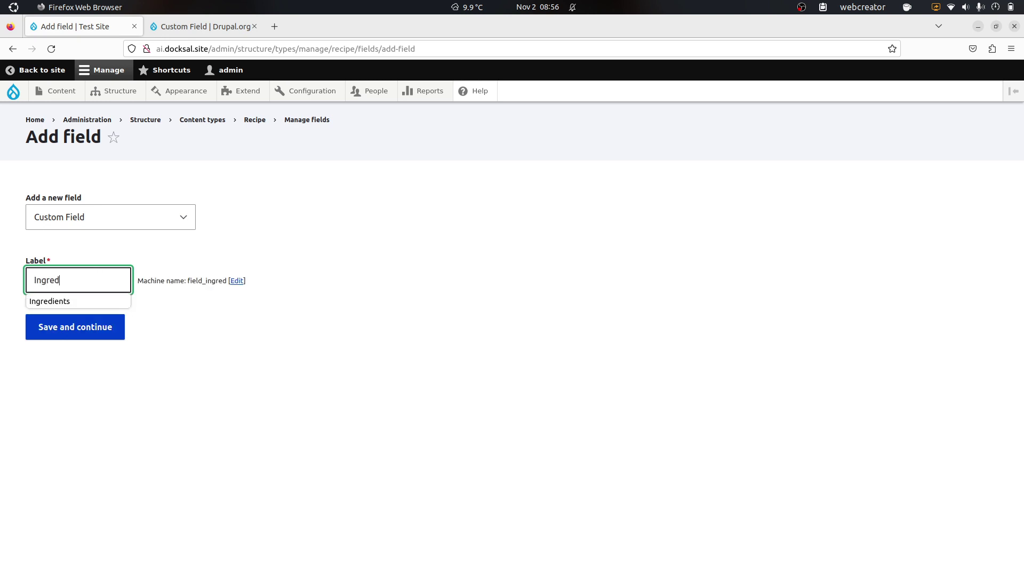
left_click(64, 301)
left_click(89, 335)
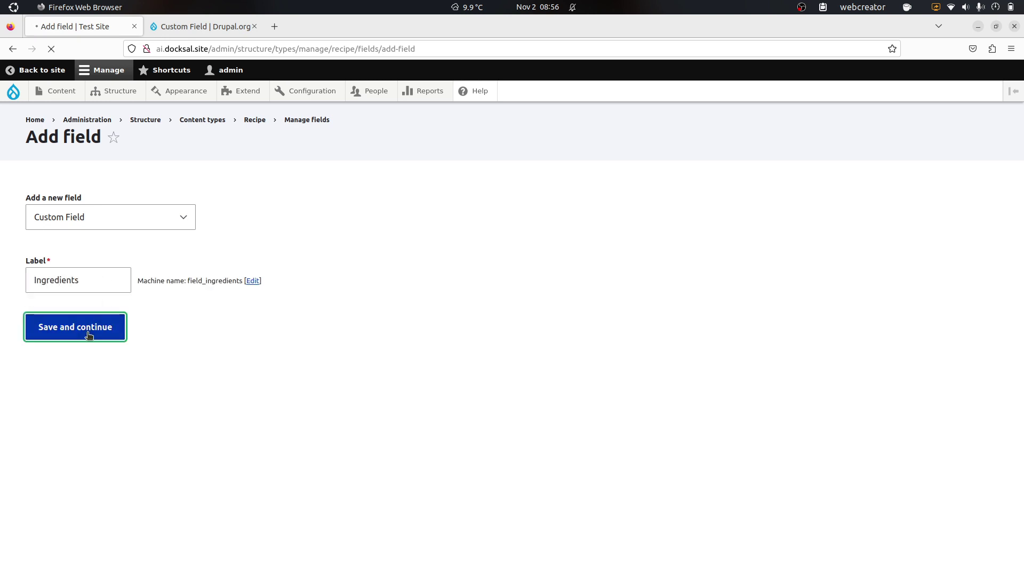
scroll(225, 349, "down", 3)
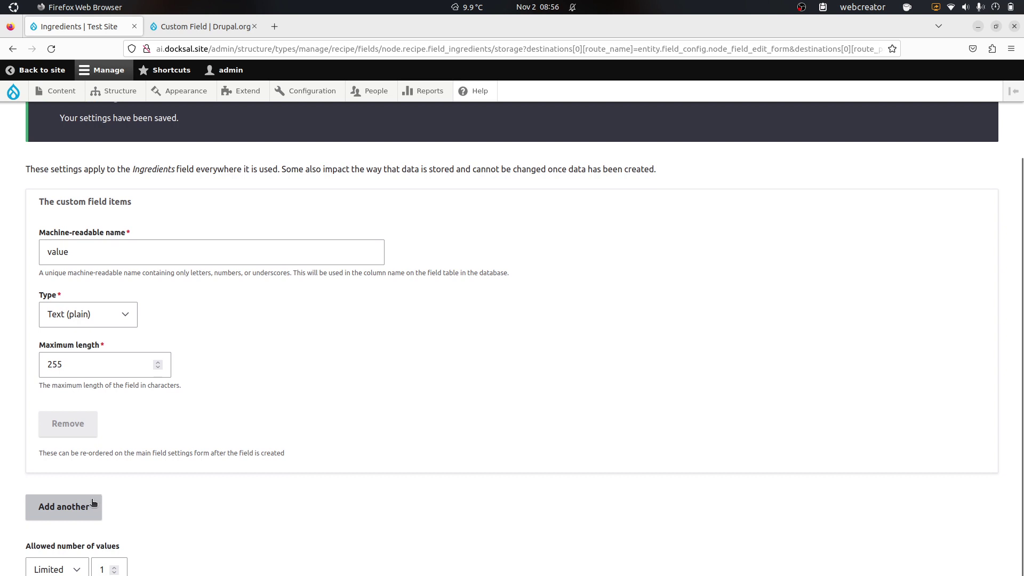
Step: Add three more custom field items, each of type Text (long)
left_click(93, 502)
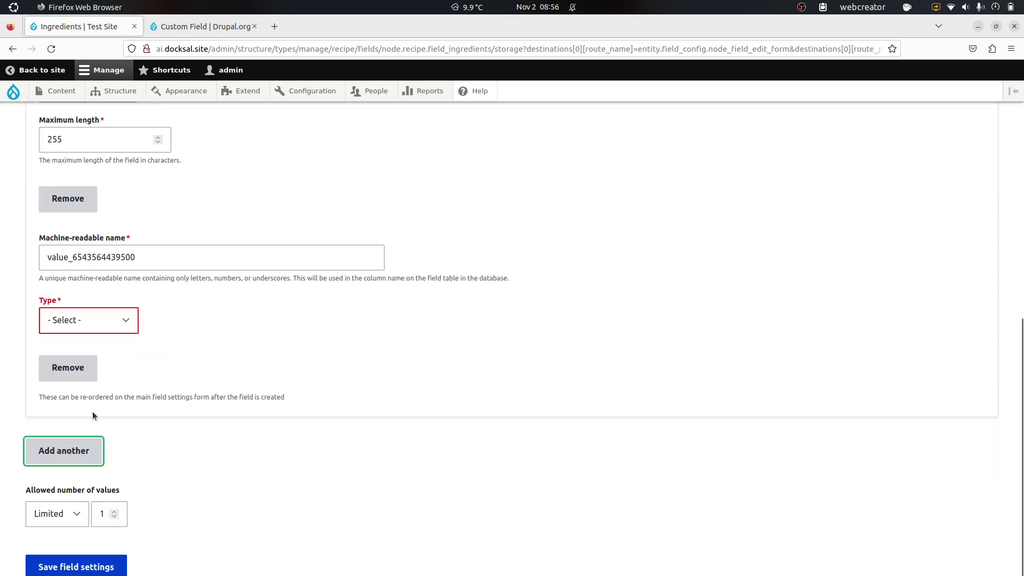
left_click(106, 322)
left_click(96, 372)
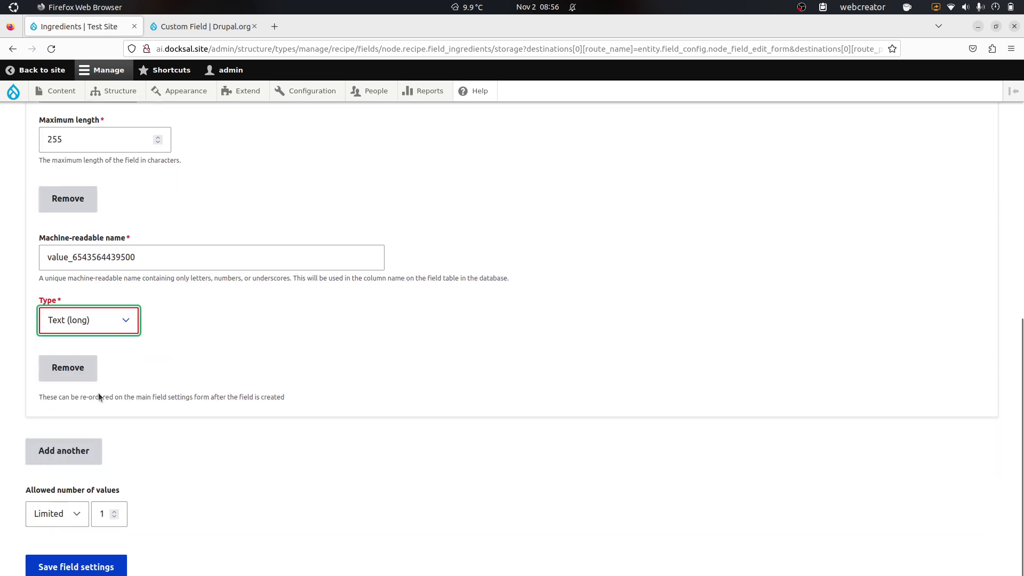
left_click(90, 452)
left_click(100, 326)
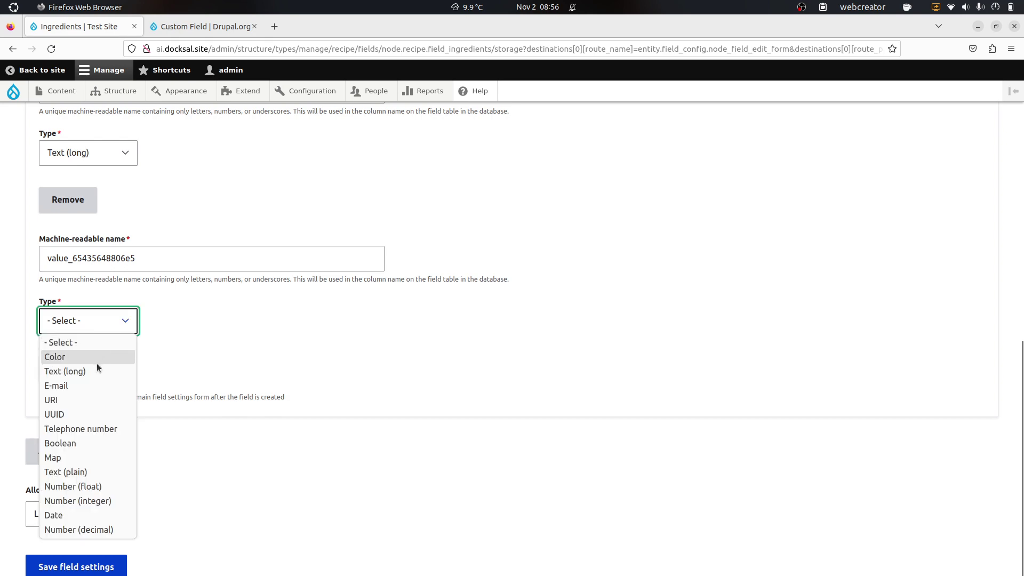
left_click(97, 367)
left_click(85, 451)
left_click(102, 326)
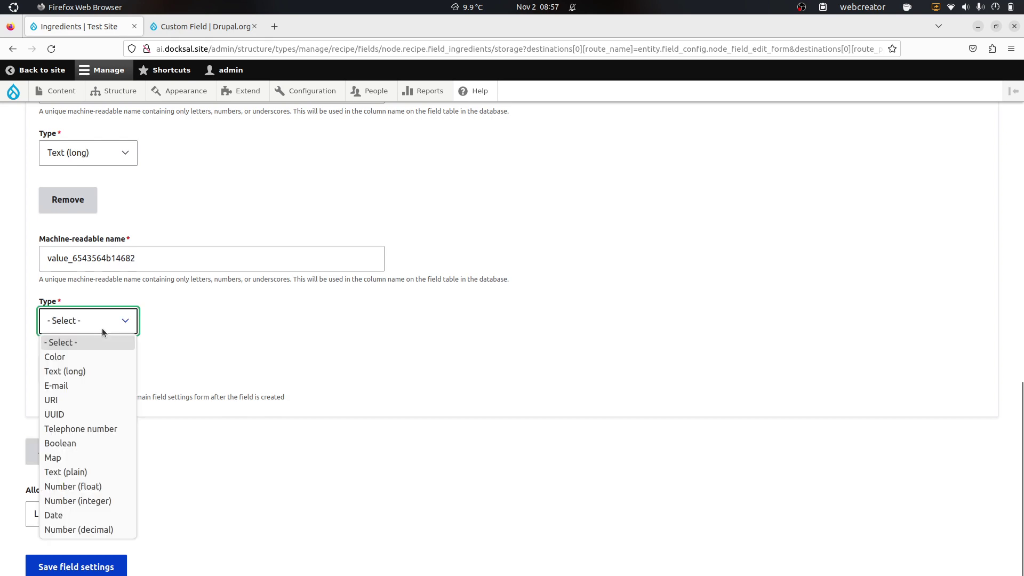
left_click(92, 371)
Step: Rename the first item to amount and make it Number (float)
scroll(176, 442, "up", 10)
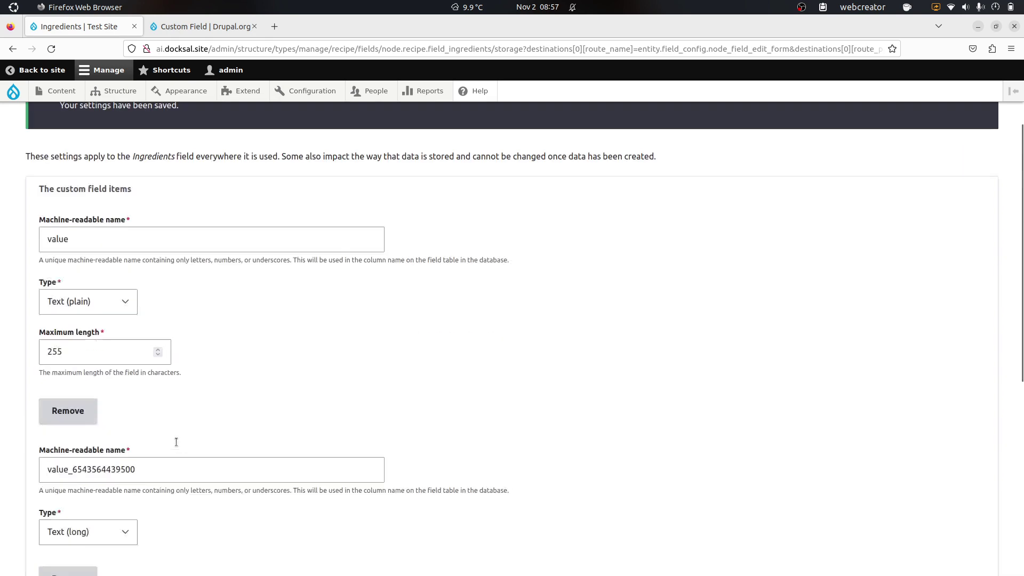
double_click(92, 246)
type("uni")
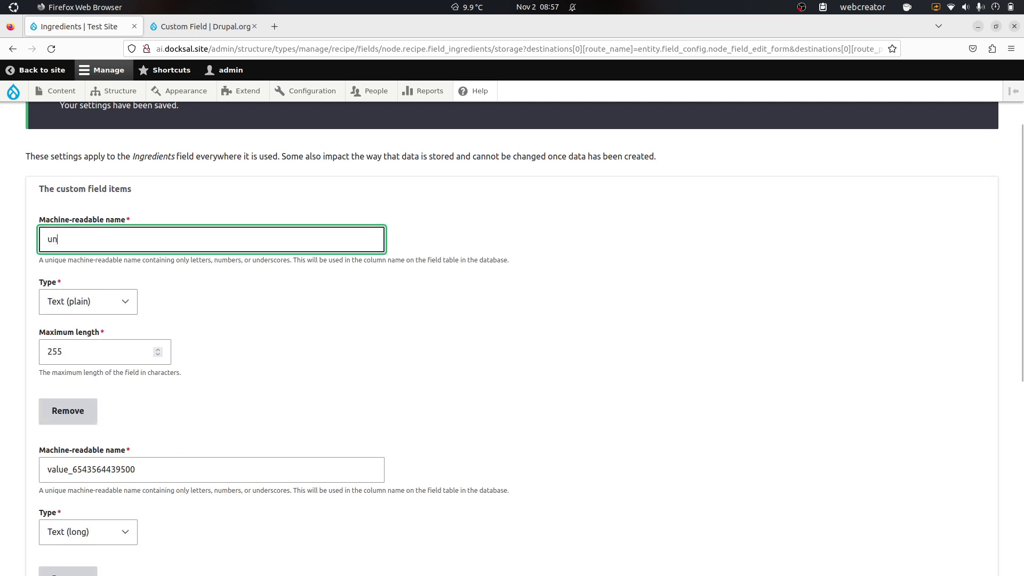
key("BackSpace")
key("BackSpace")
key("BackSpace")
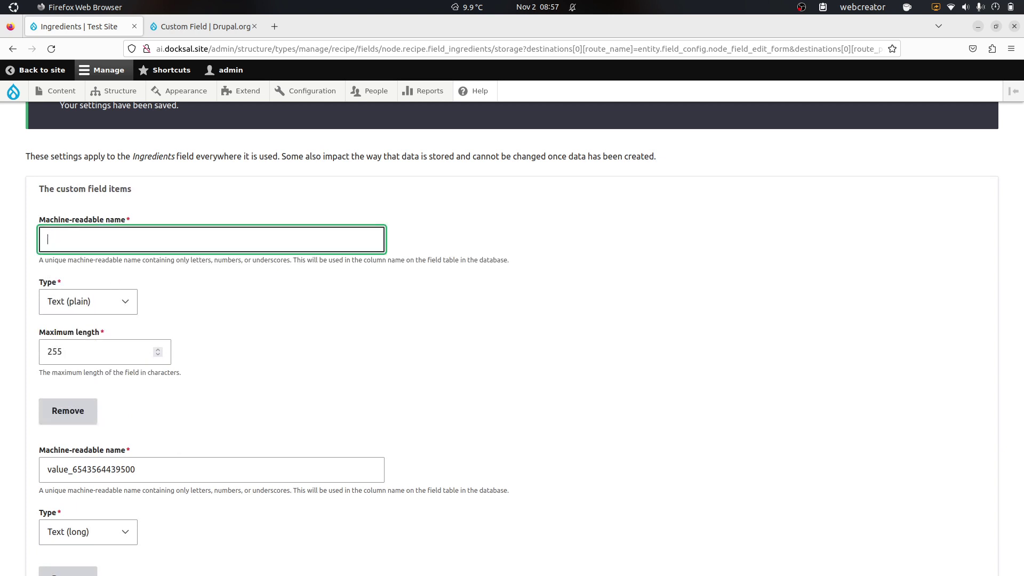
type("amount")
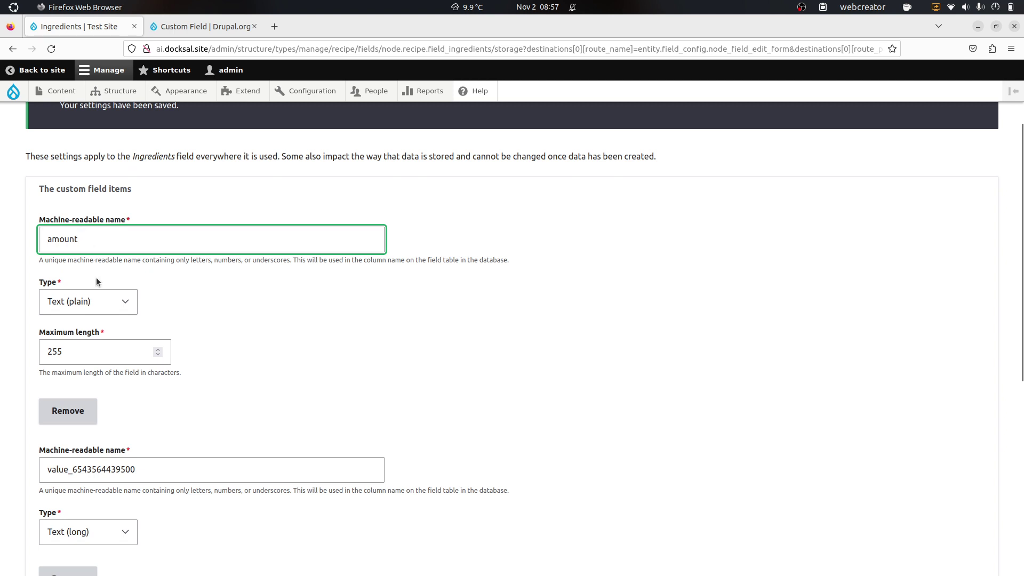
left_click(100, 293)
left_click(110, 468)
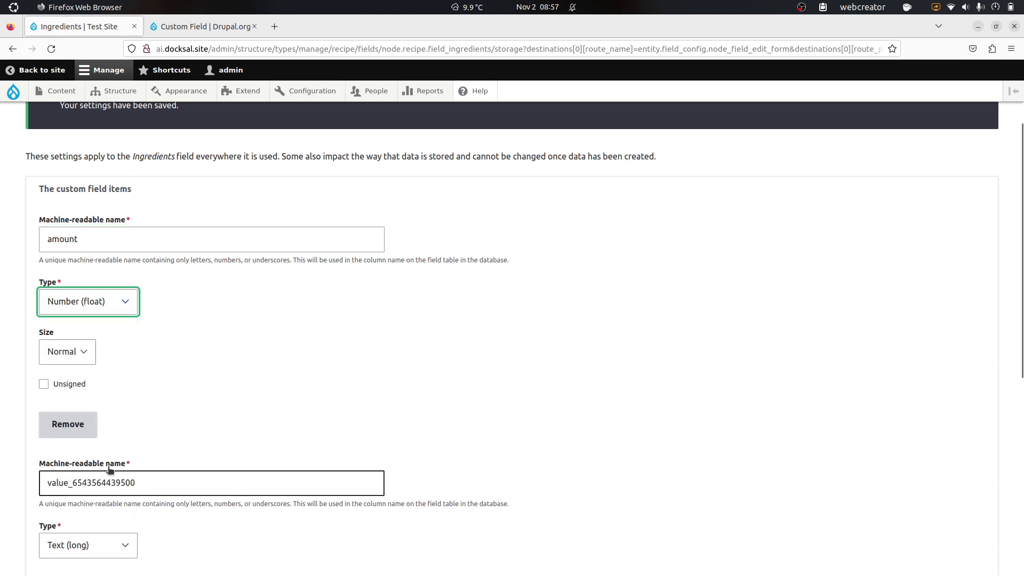
Step: Rename the other items unit, ingredient and extra_instructions
left_click_drag(147, 483, 33, 484)
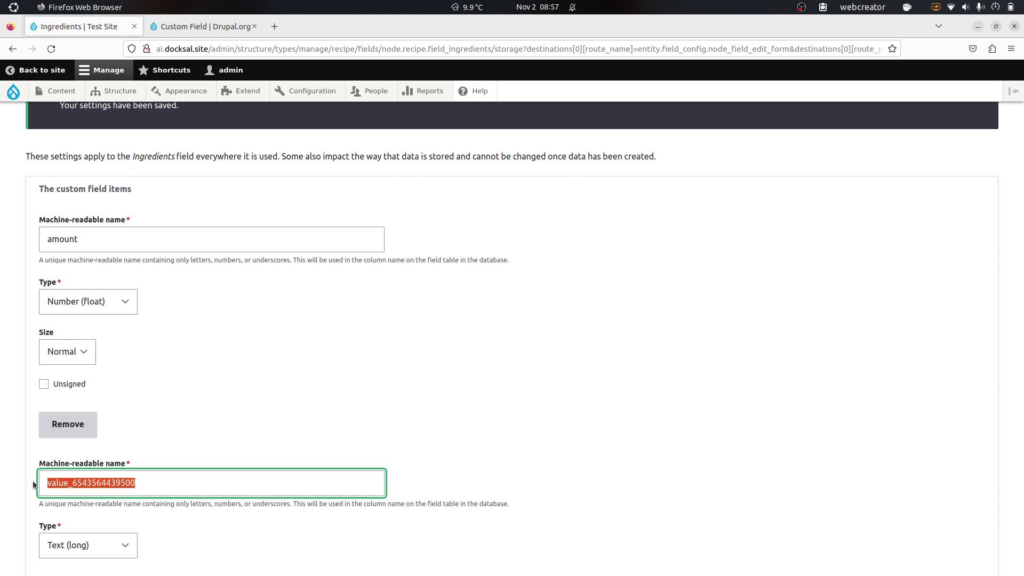
type("unit")
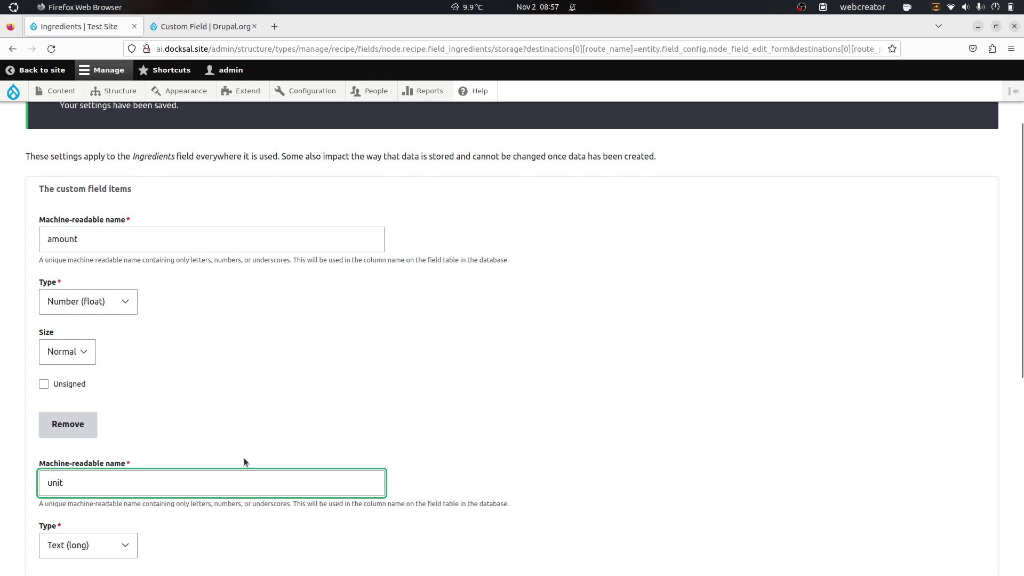
scroll(245, 462, "down", 2)
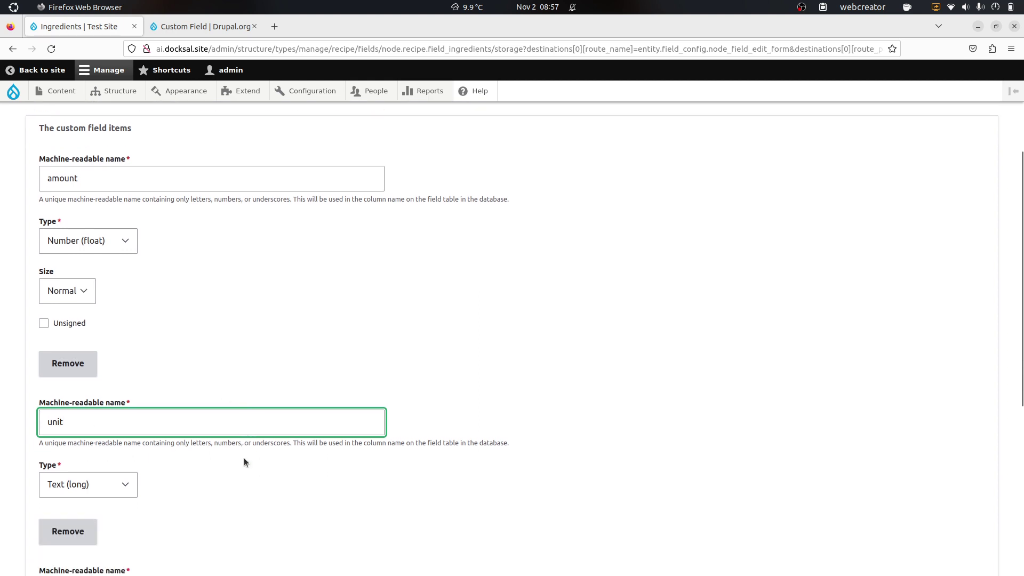
scroll(244, 462, "down", 5)
left_click_drag(174, 408, 33, 407)
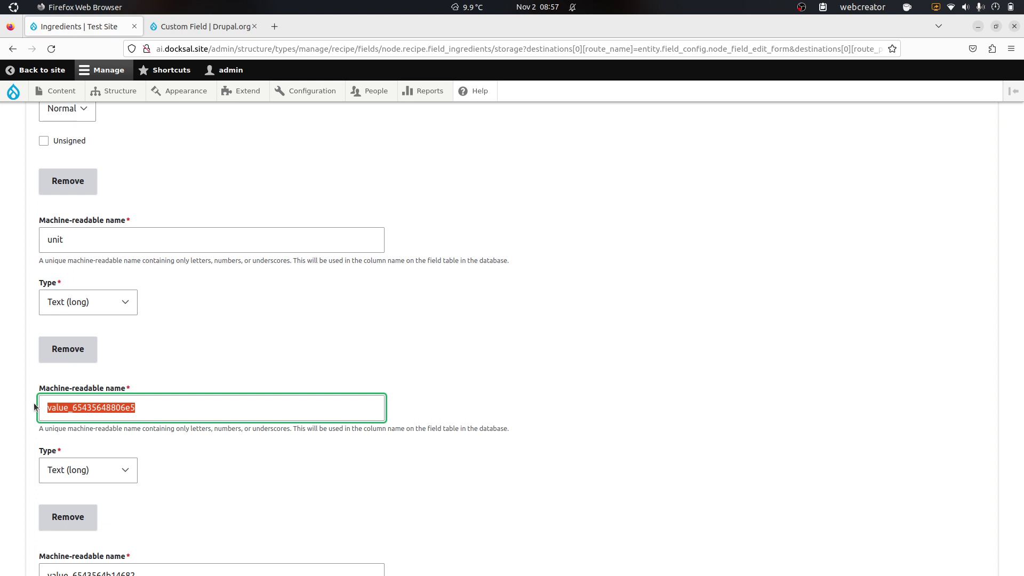
key("BackSpace")
type("ingredient")
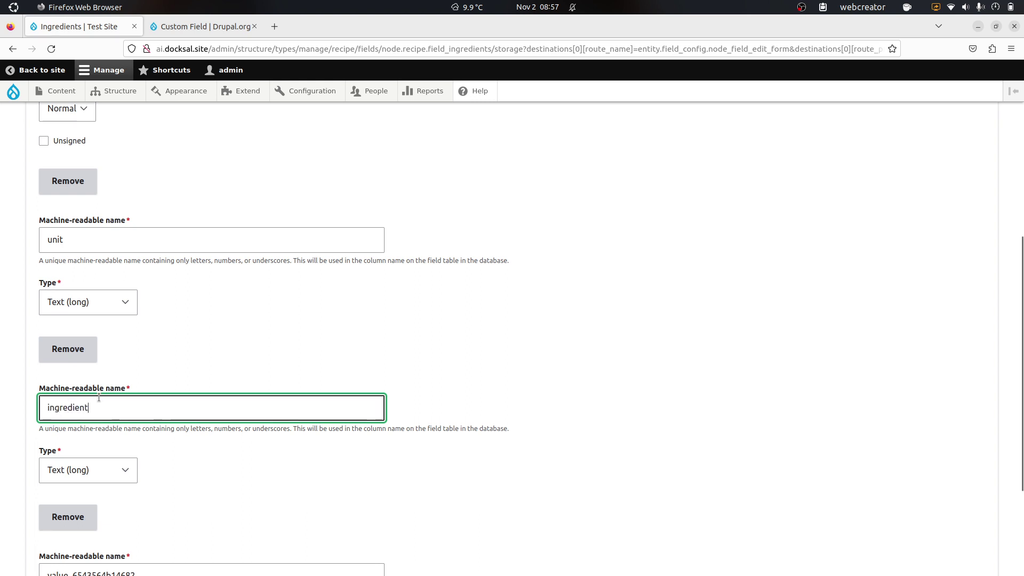
scroll(103, 393, "down", 3)
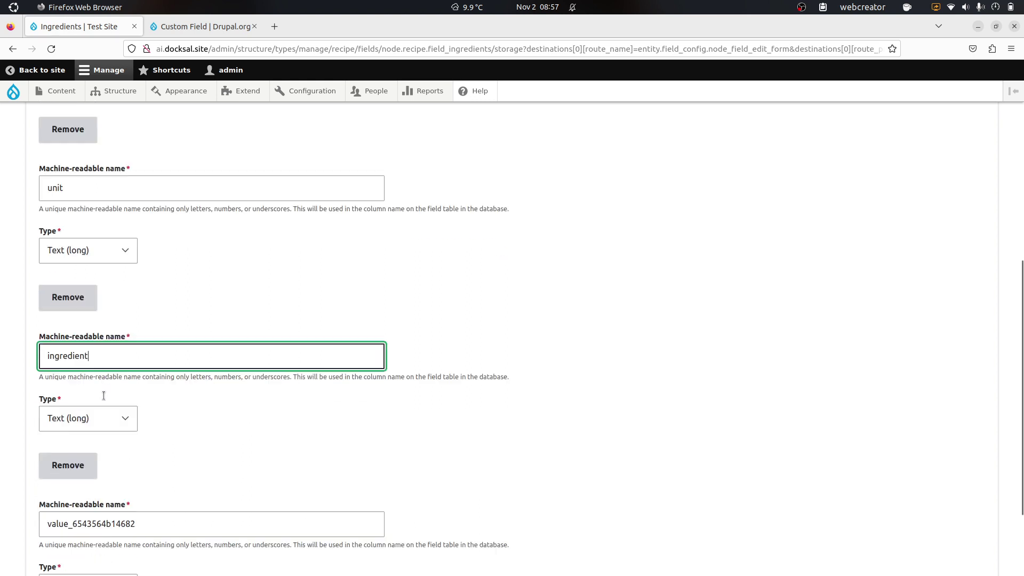
double_click(131, 448)
type("ext")
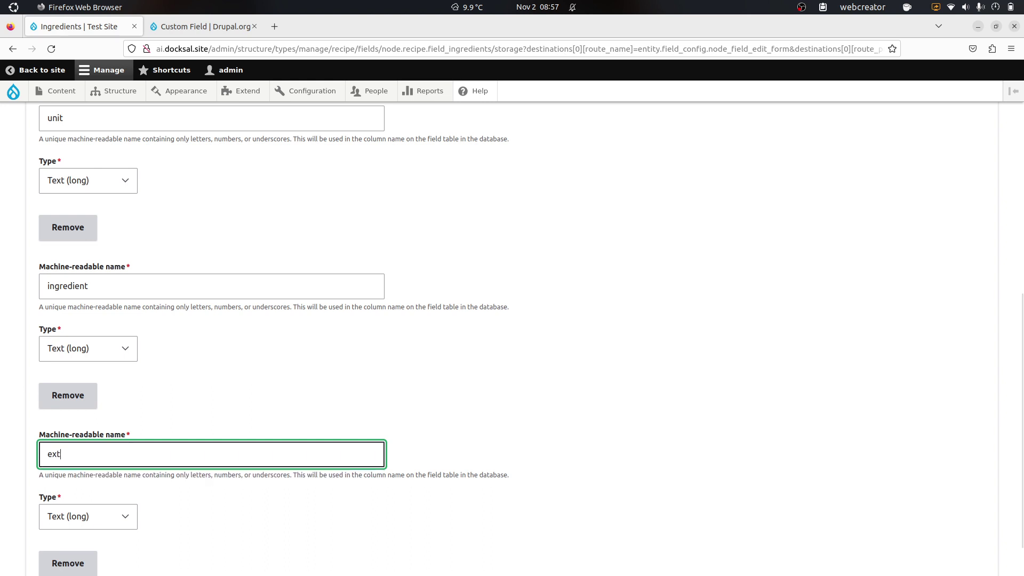
type("ra-instructio")
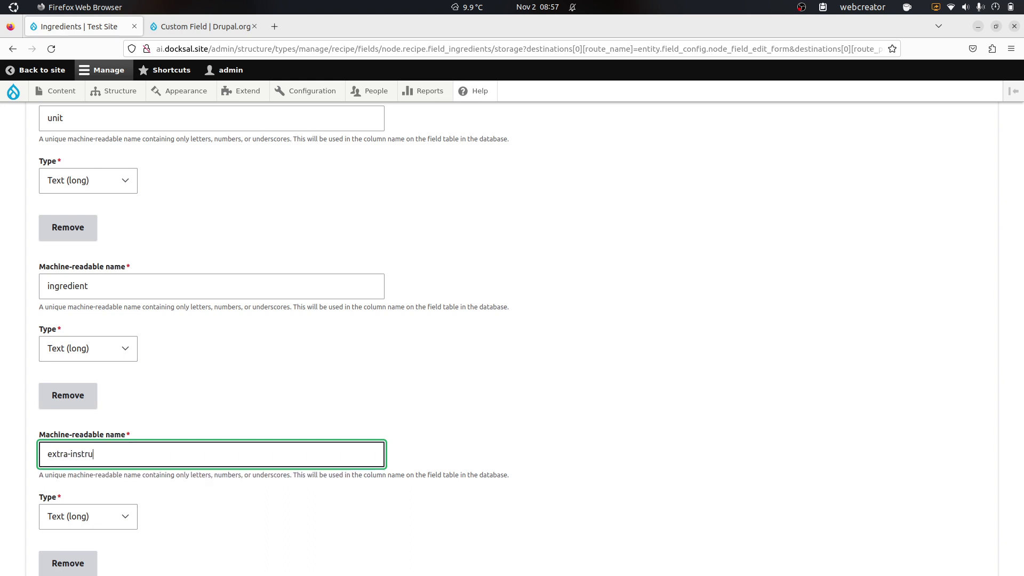
key("BackSpace")
key("BackSpace")
key("BackSpace")
key("BackSpace")
key("BackSpace")
key("BackSpace")
key("BackSpace")
key("BackSpace")
key("BackSpace")
key("BackSpace")
key("BackSpace")
type("_instructions")
Step: Set the allowed number of values to Unlimited and save the field settings
scroll(252, 511, "down", 4)
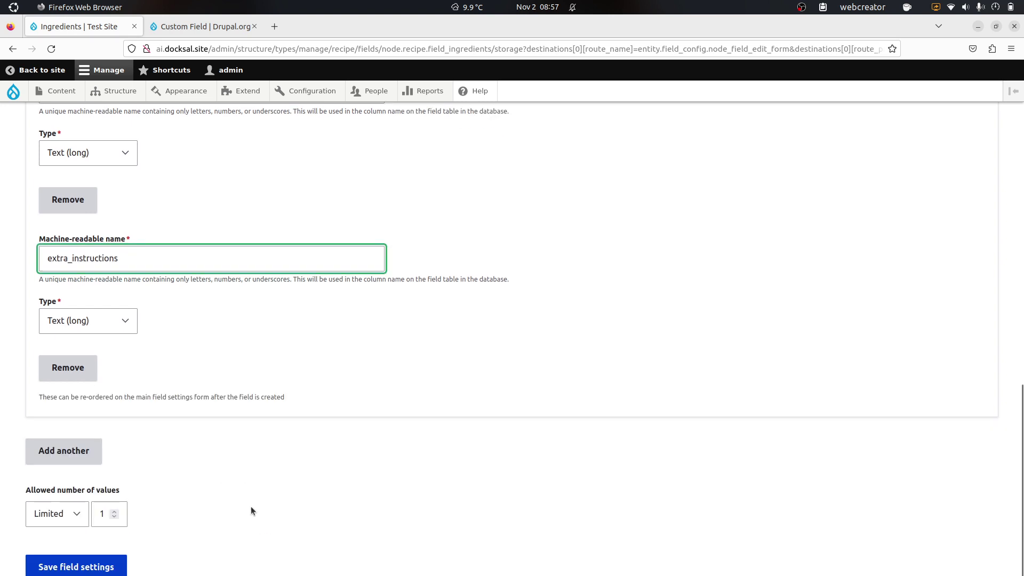
left_click(80, 512)
left_click(62, 549)
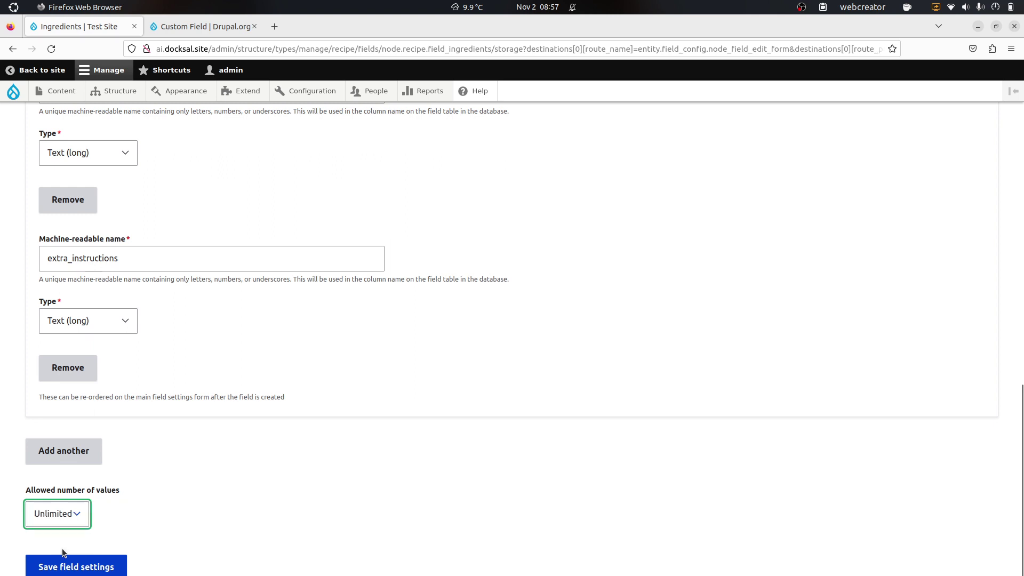
left_click(106, 562)
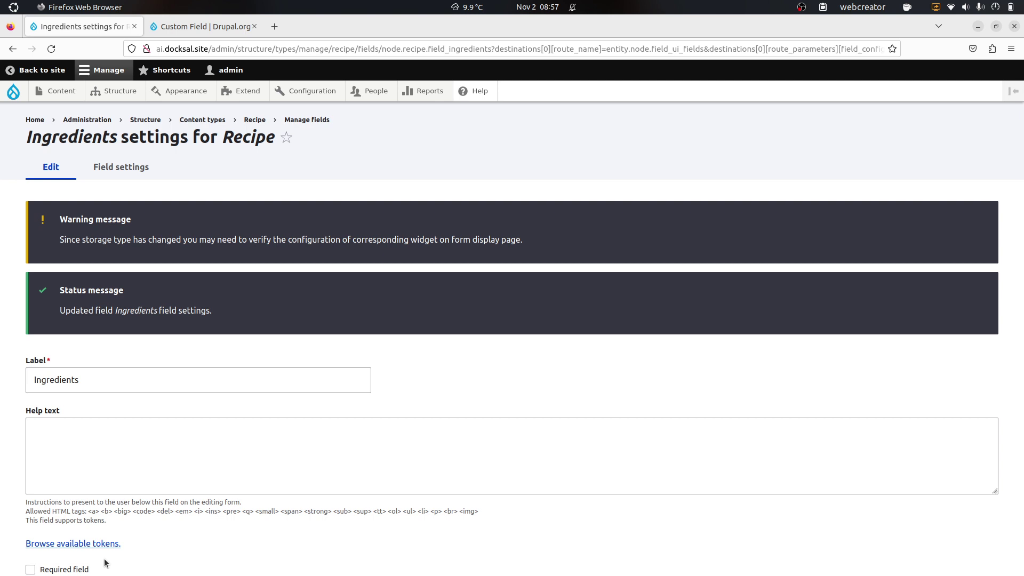
Step: Review the saved Amount, Unit and Ingredient items, then reopen the Field settings tab
left_click(331, 441)
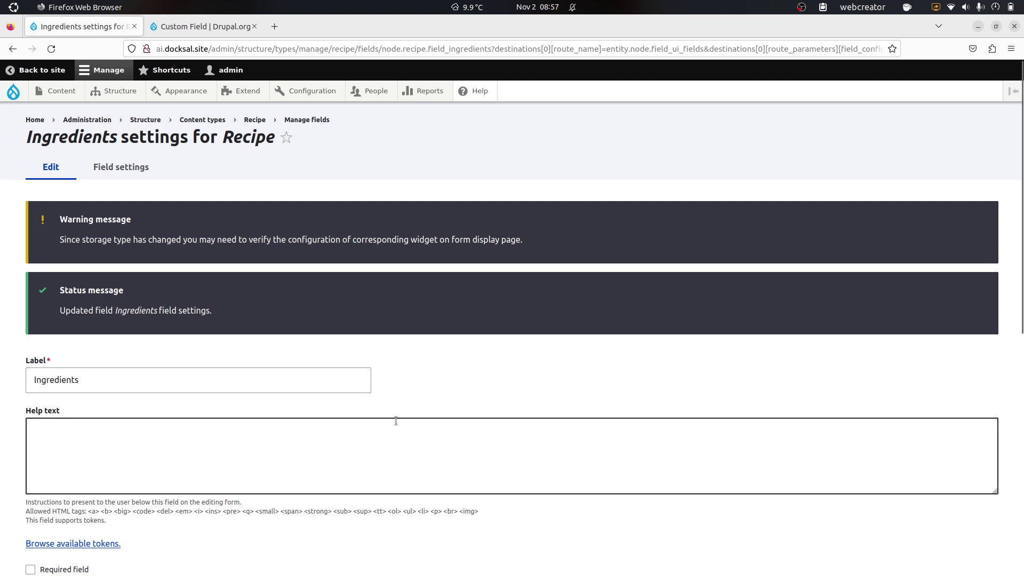
scroll(395, 420, "down", 7)
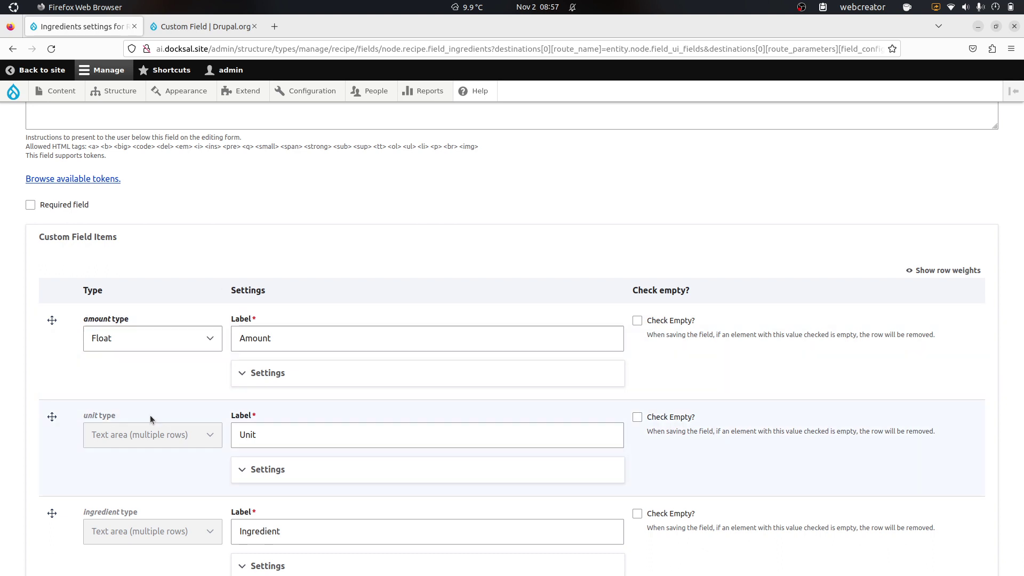
scroll(150, 419, "down", 3)
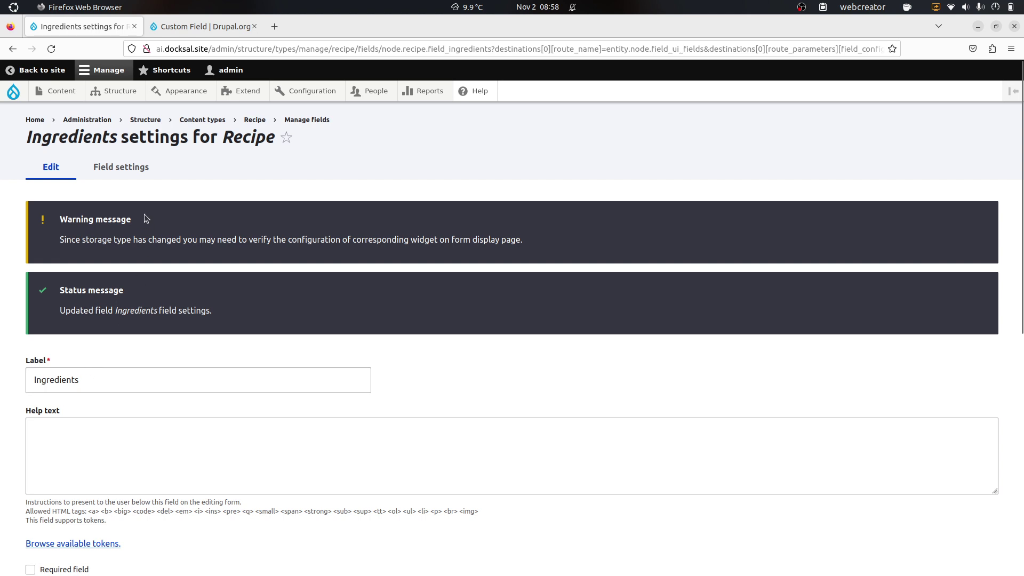
left_click(133, 167)
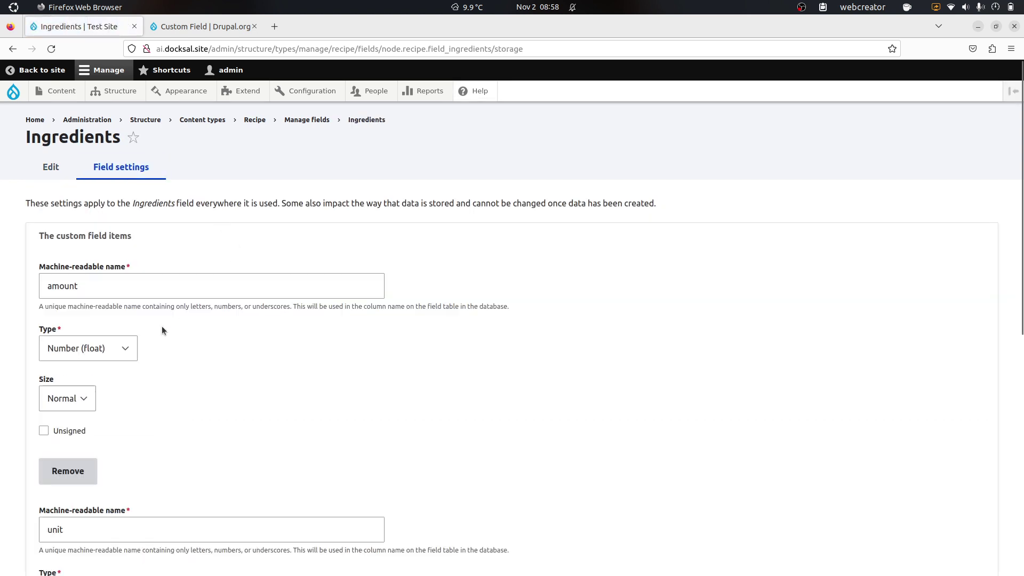
Step: Change unit, ingredient and extra_instructions to Text (plain) and save the field settings
scroll(191, 373, "down", 5)
left_click(115, 348)
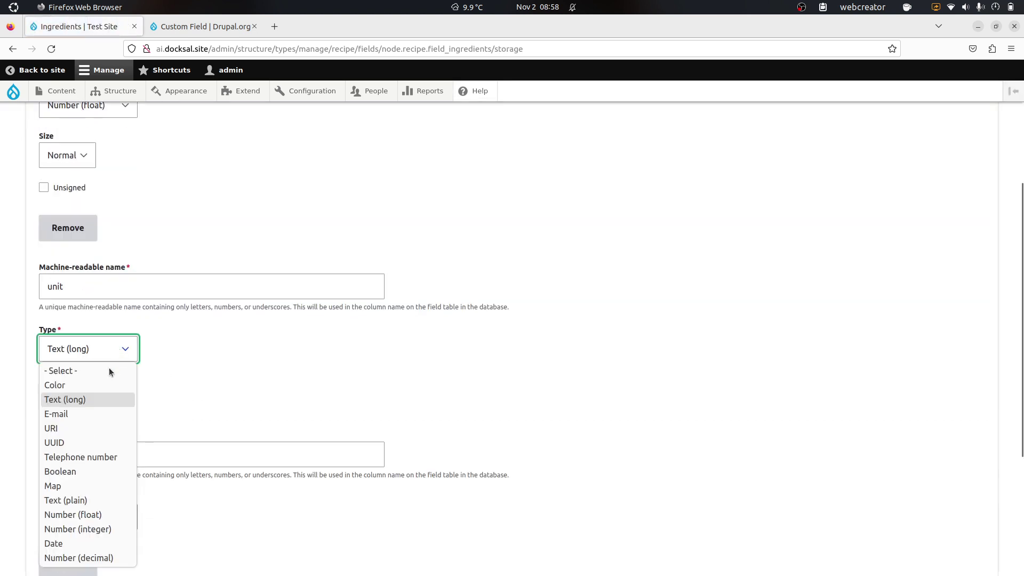
left_click(89, 499)
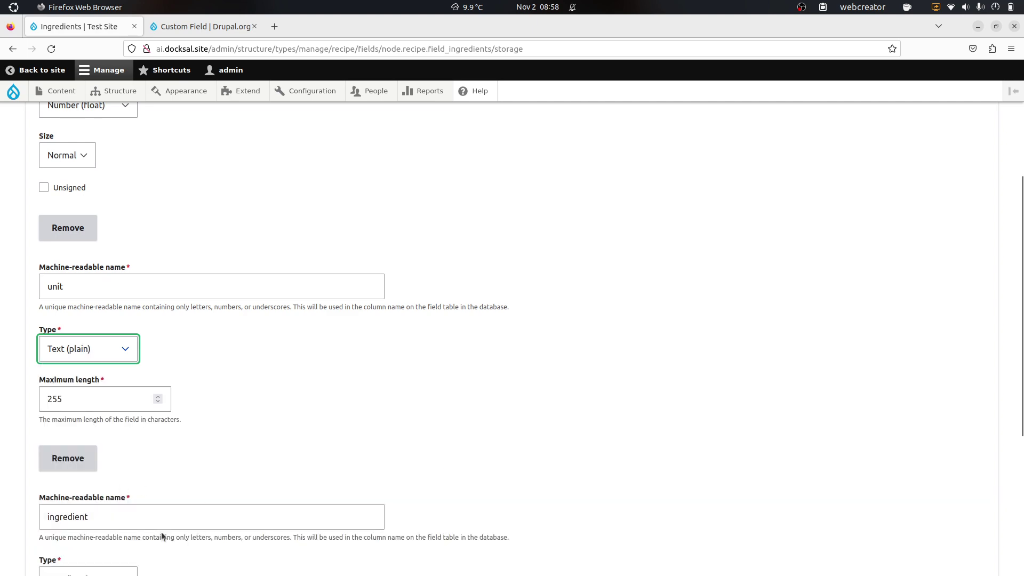
scroll(161, 532, "down", 3)
left_click(102, 397)
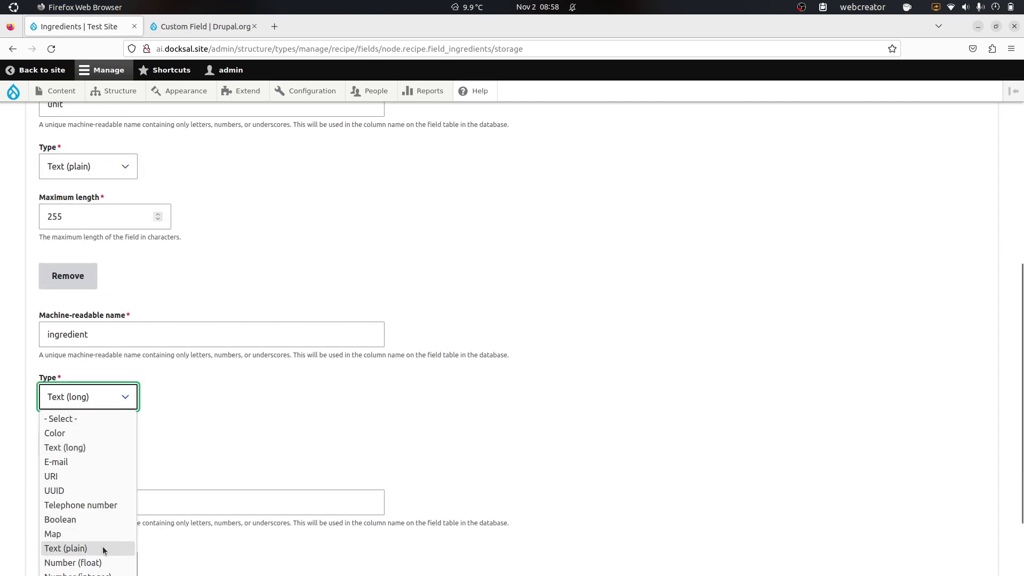
left_click(104, 548)
scroll(181, 485, "down", 5)
left_click(114, 383)
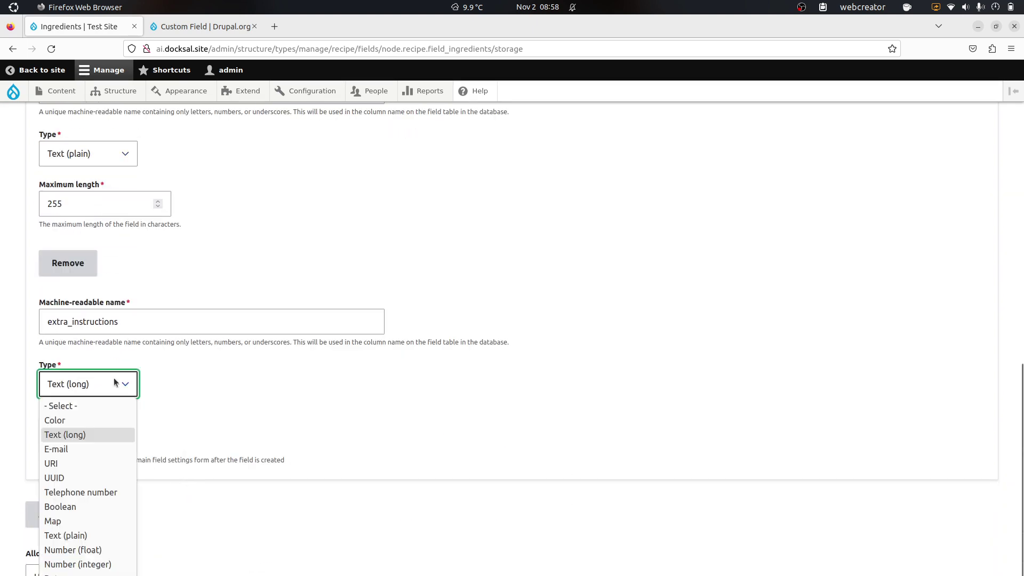
left_click(98, 536)
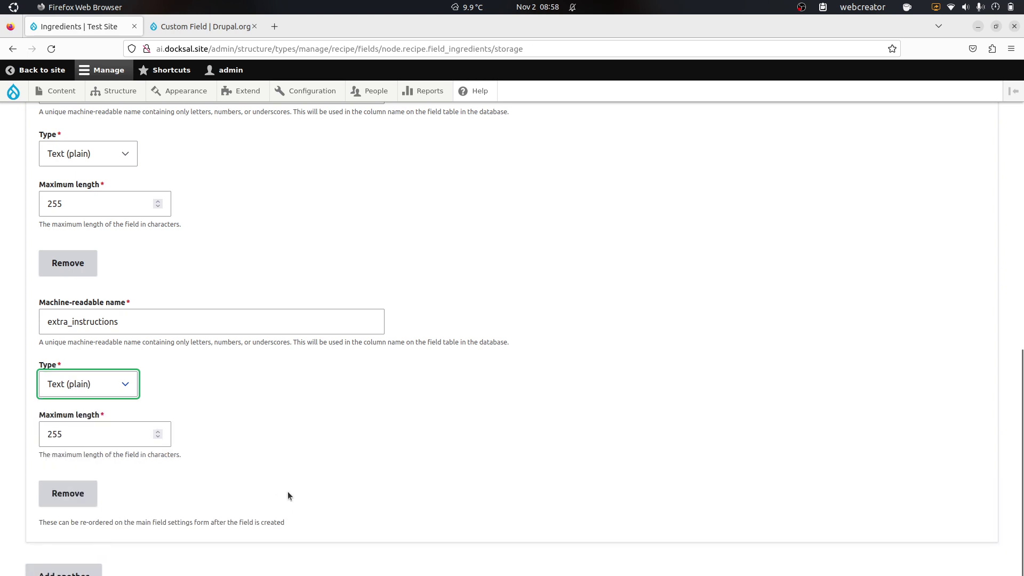
scroll(288, 496, "down", 2)
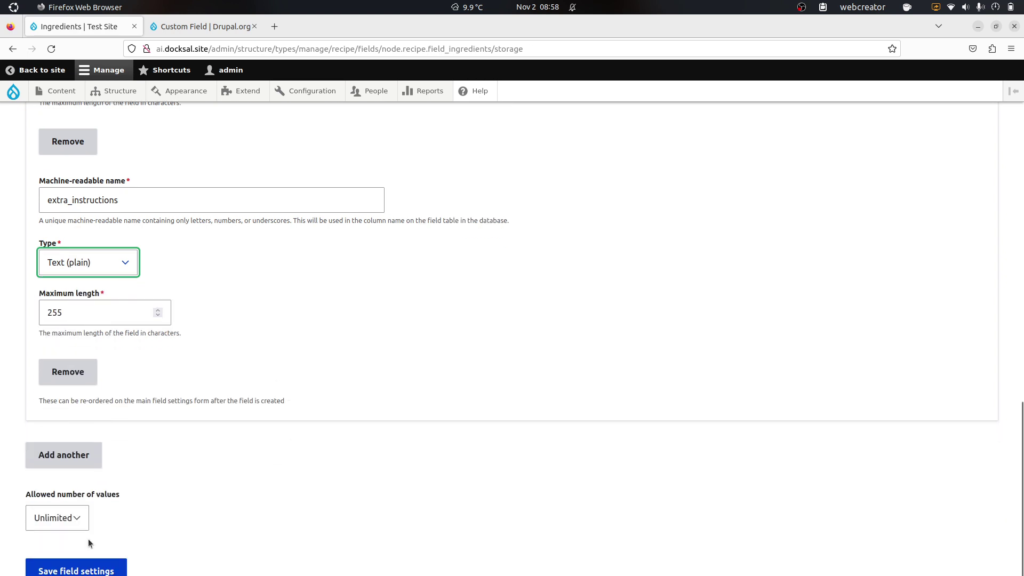
left_click(68, 570)
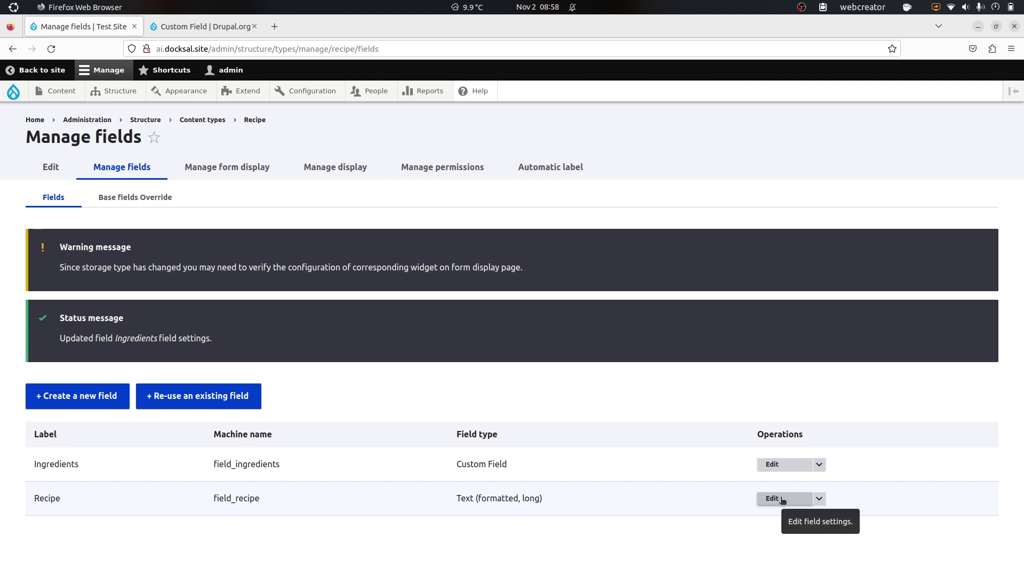
Step: Edit the Ingredients field, enable AI Interpolator, and set Recipe as the interpolator base field
left_click(776, 472)
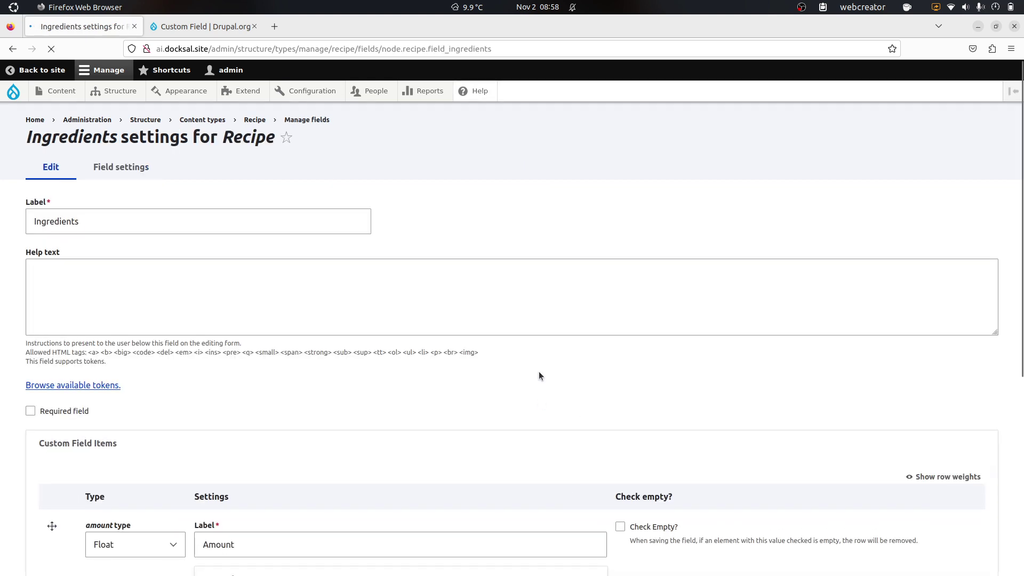
scroll(367, 356, "down", 8)
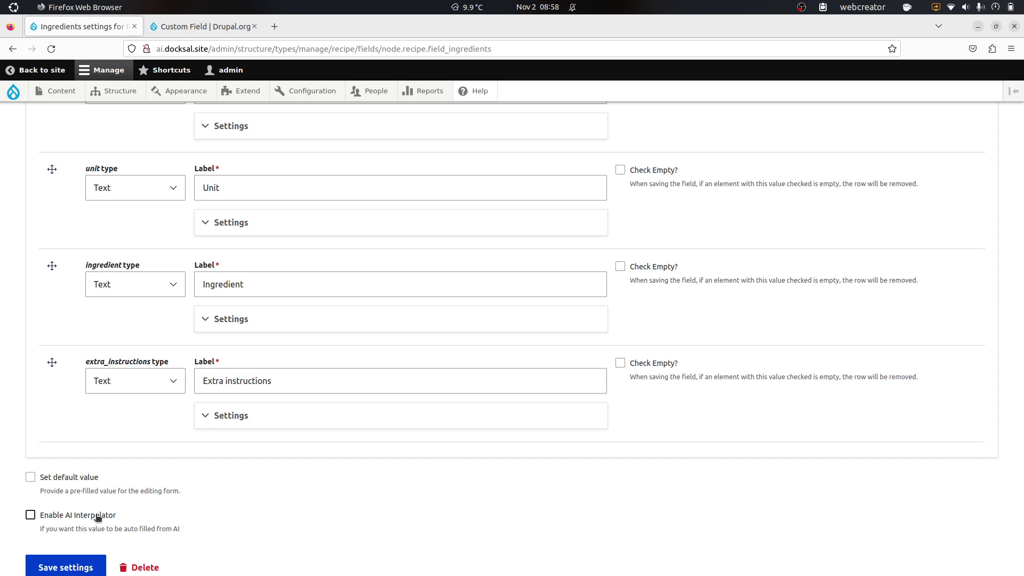
left_click(98, 517)
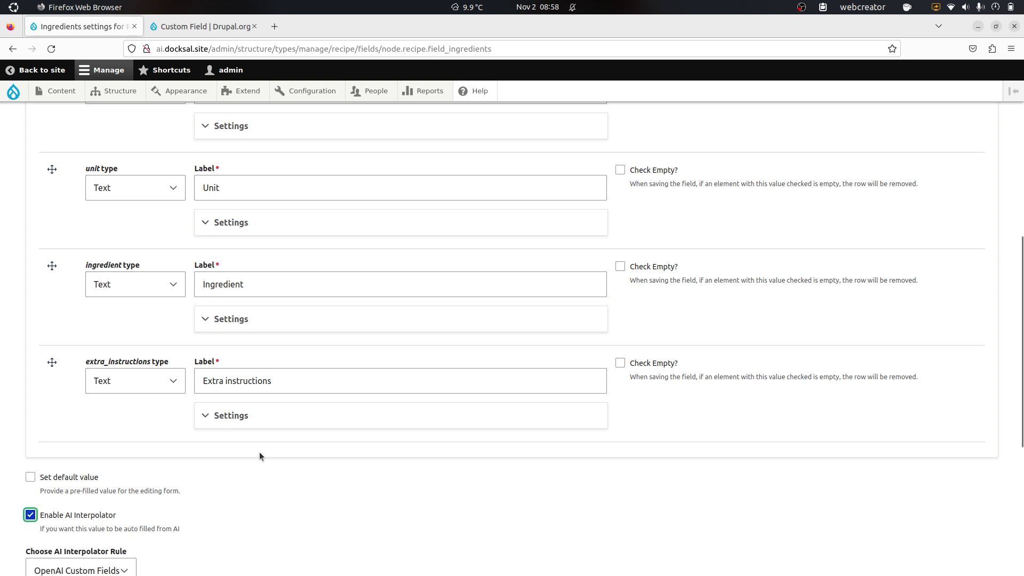
scroll(259, 453, "down", 3)
scroll(192, 394, "down", 6)
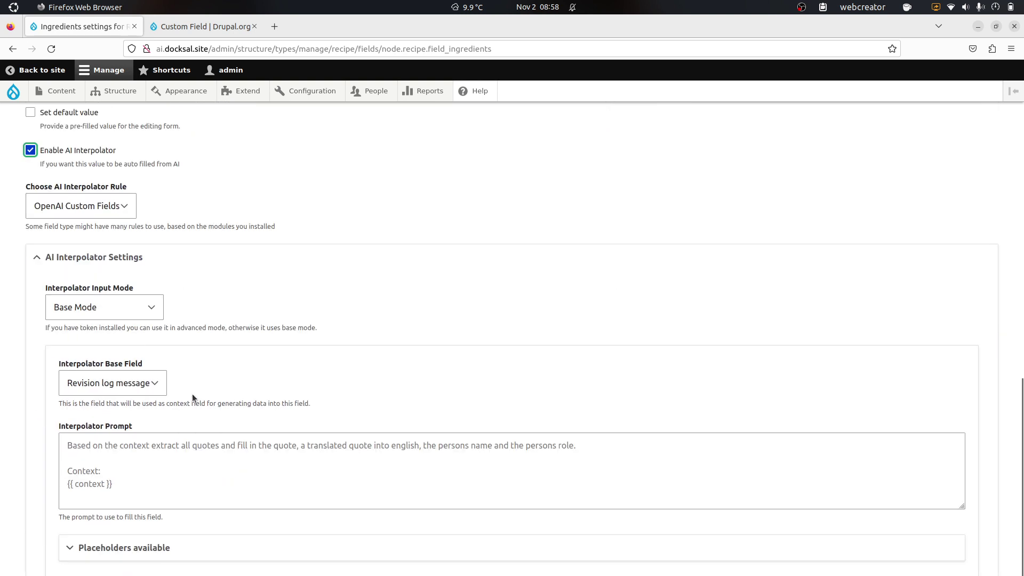
scroll(206, 221, "down", 3)
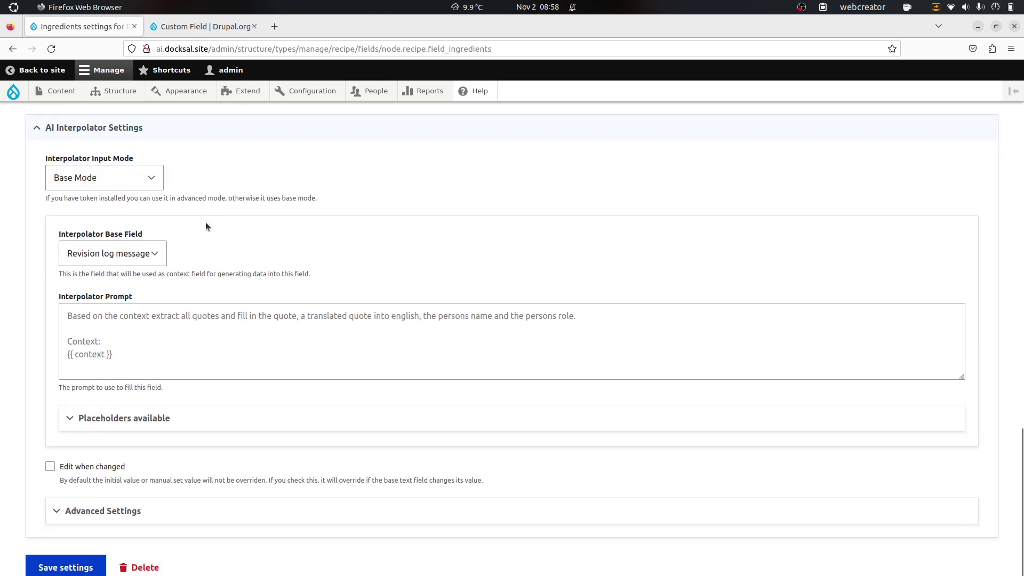
left_click(139, 246)
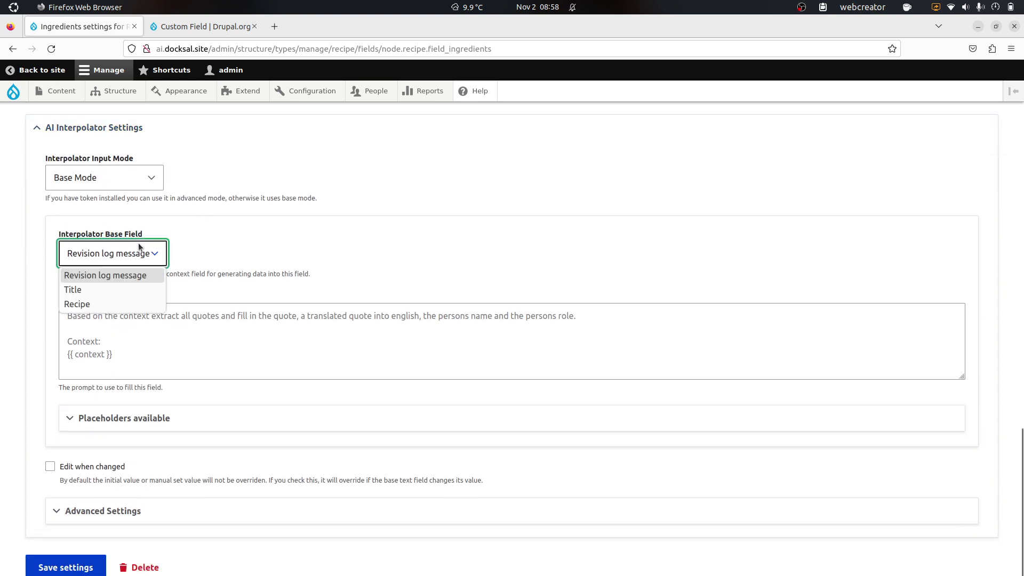
left_click(118, 303)
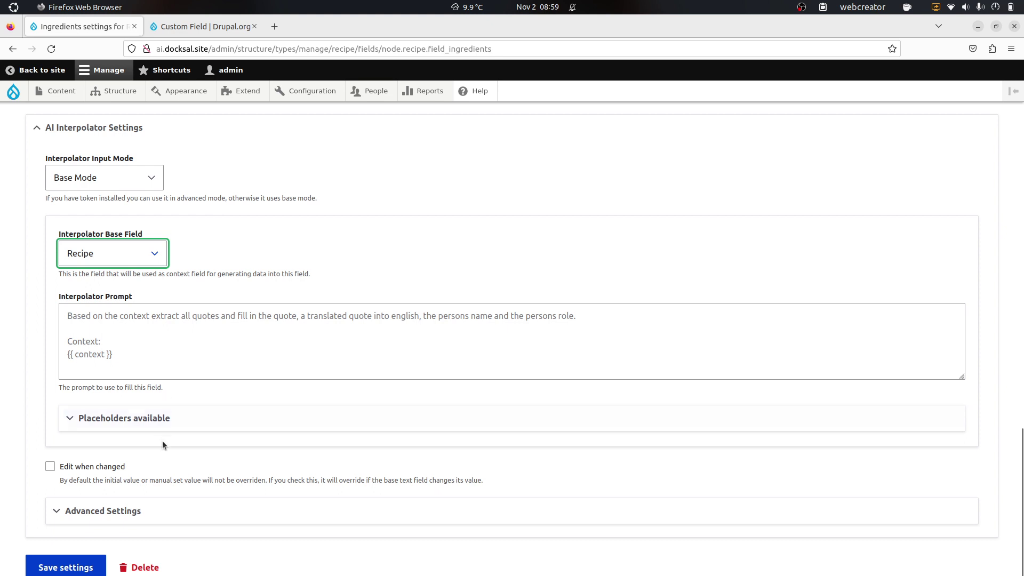
Step: Write the prompt asking to split ingredients into amount, unit, ingredient and extras, then add 'Recipe:'
left_click(228, 342)
type("B")
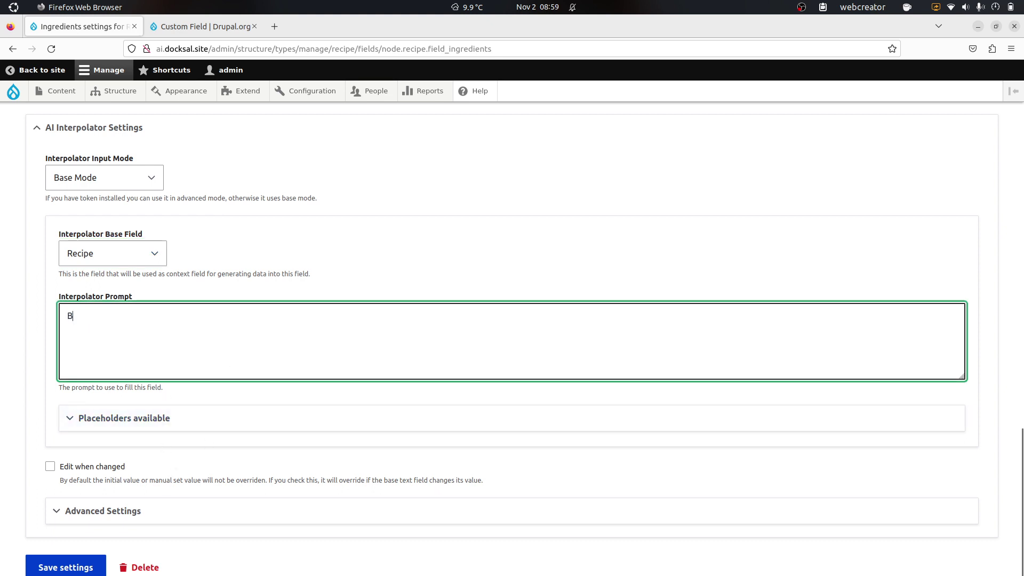
type("ased on the recipe")
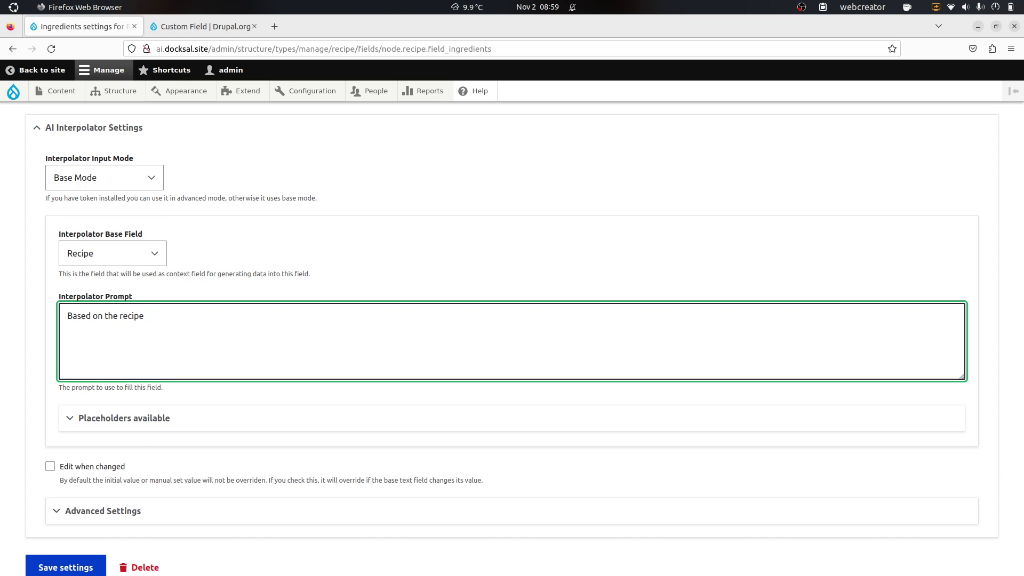
type(", get all ingredients")
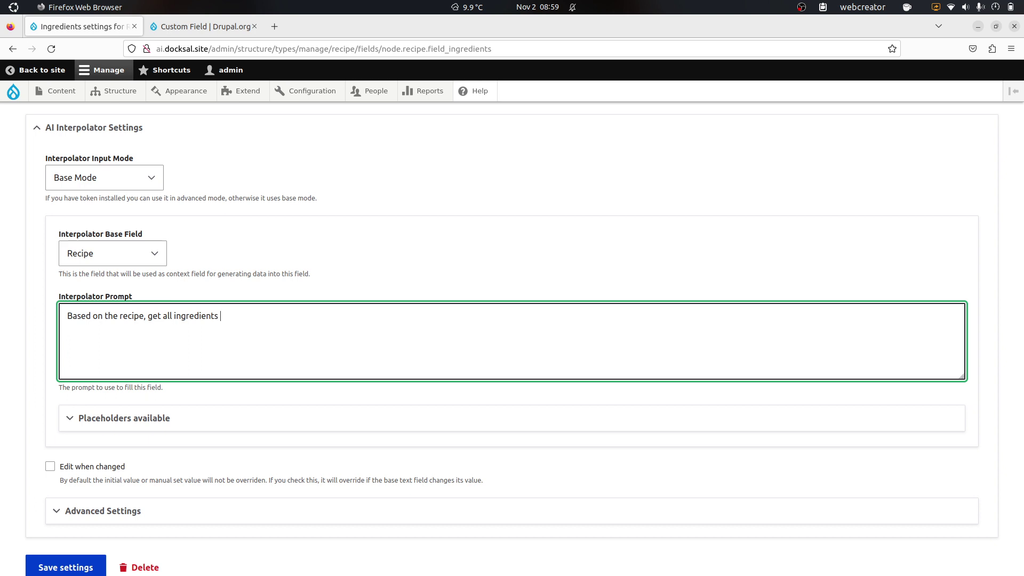
type(" and split them up in amount")
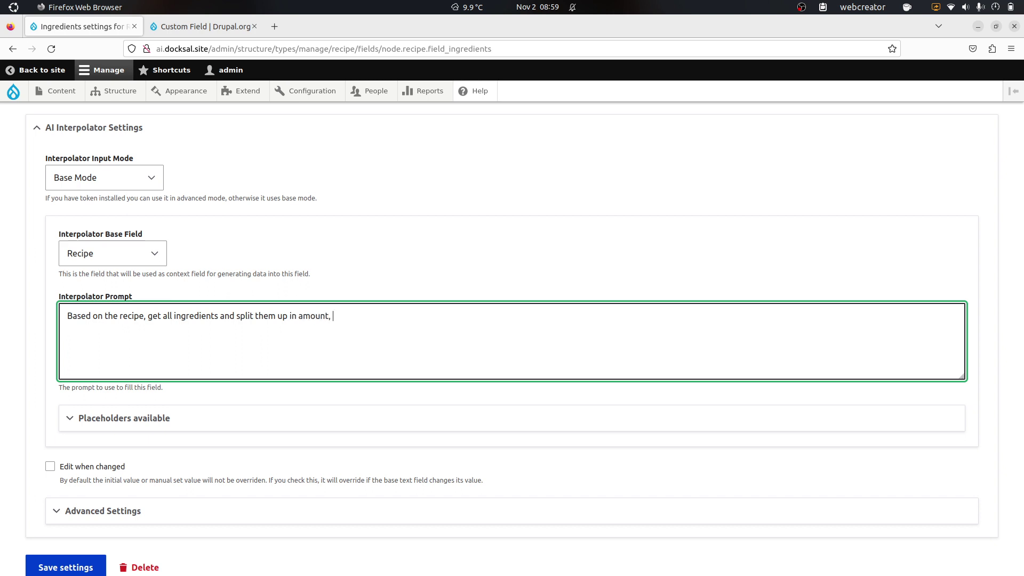
type(", unit, ingredient and extra")
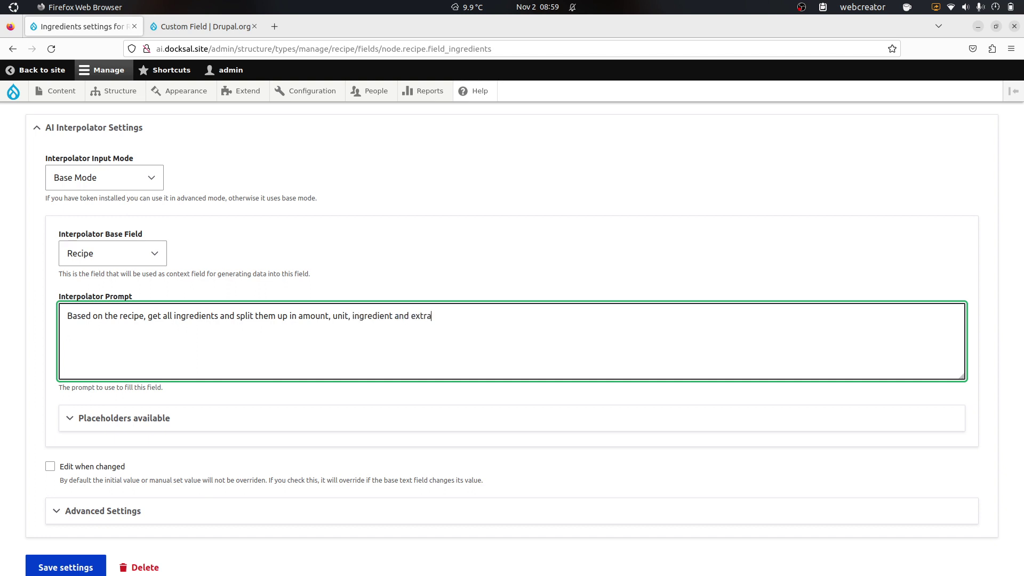
type(" instructions.")
key("Right")
key("Right")
key("Right")
key("Right")
key("ctrl+End")
key("Return")
key("Return")
type("Recipe:")
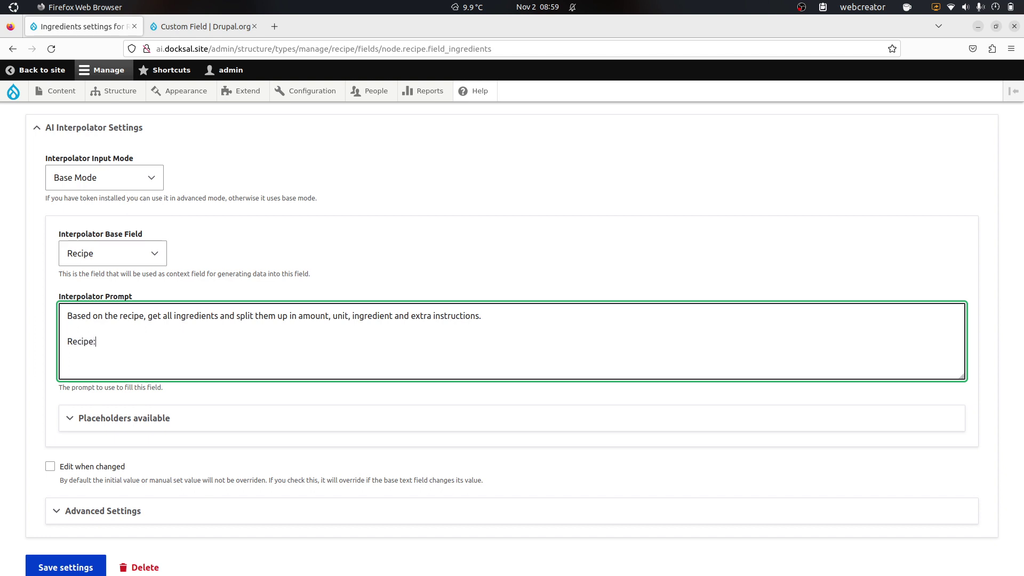
Step: Copy the {{ context }} placeholder and paste it on a new line below 'Recipe:'
left_click(171, 419)
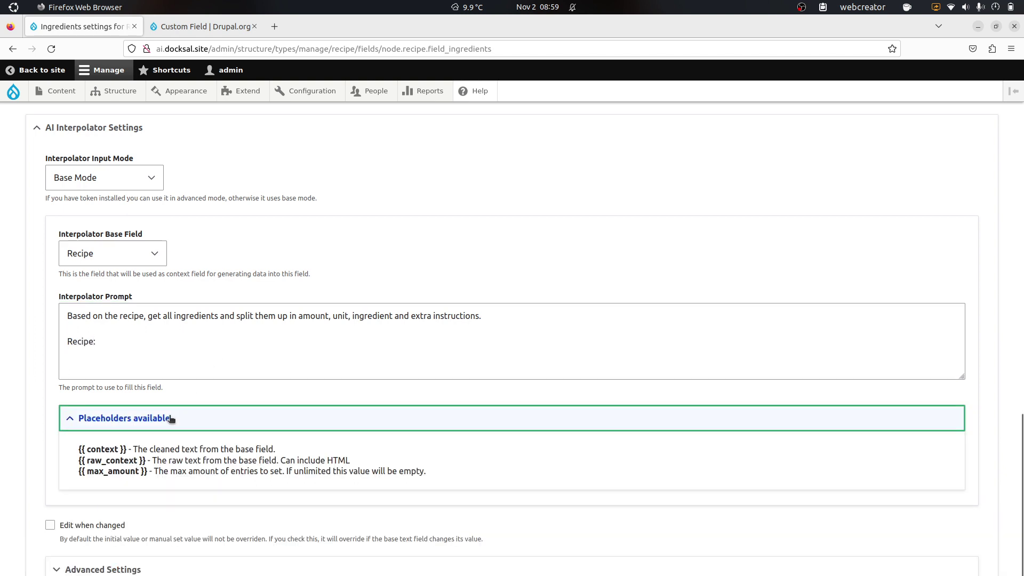
left_click_drag(126, 450, 86, 452)
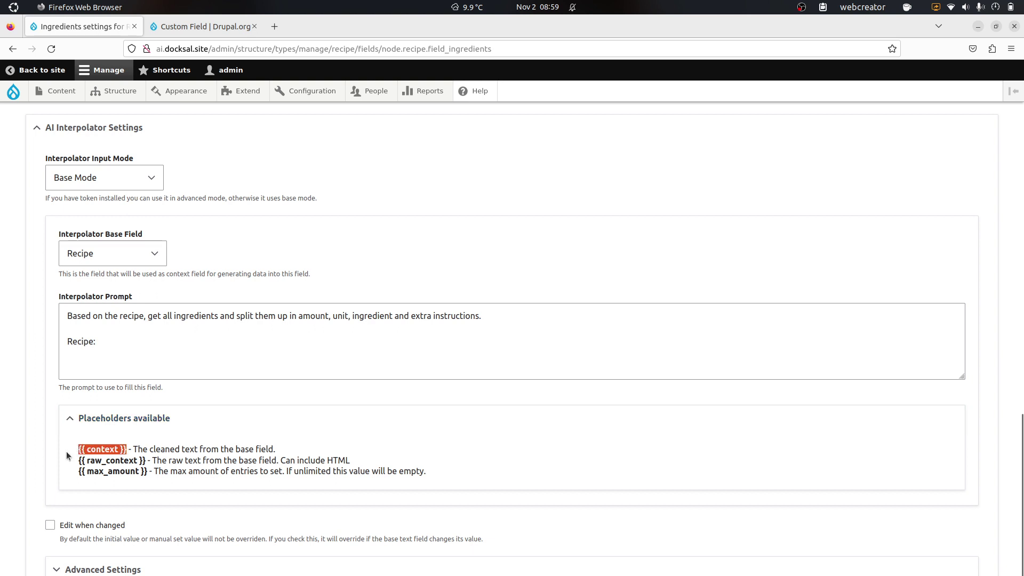
key("ctrl+c")
left_click(84, 351)
key("Return")
key("ctrl+v")
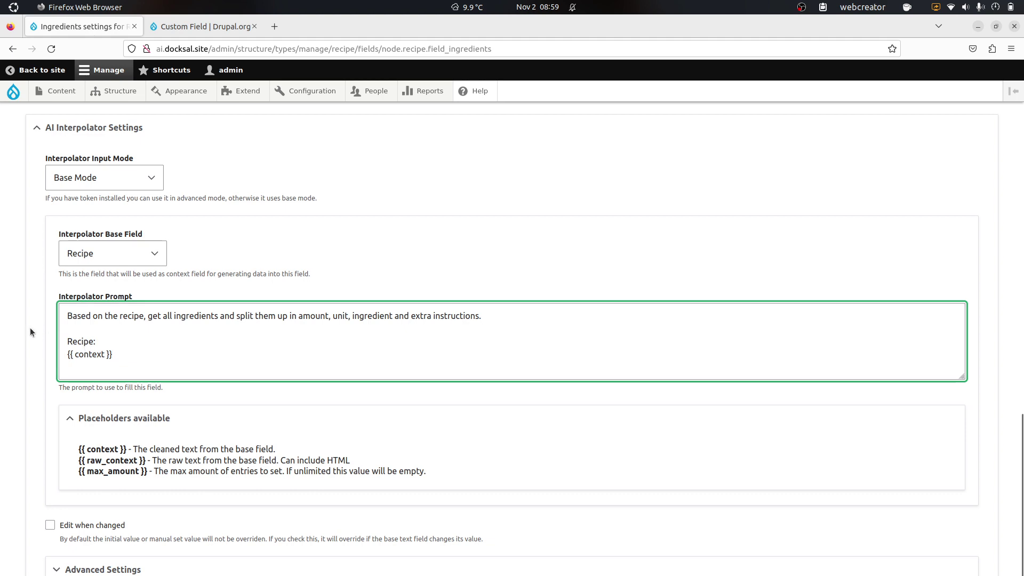
scroll(30, 327, "down", 2)
Step: Review the Advanced Settings OpenAI model options and save the Ingredients field configuration
left_click(70, 511)
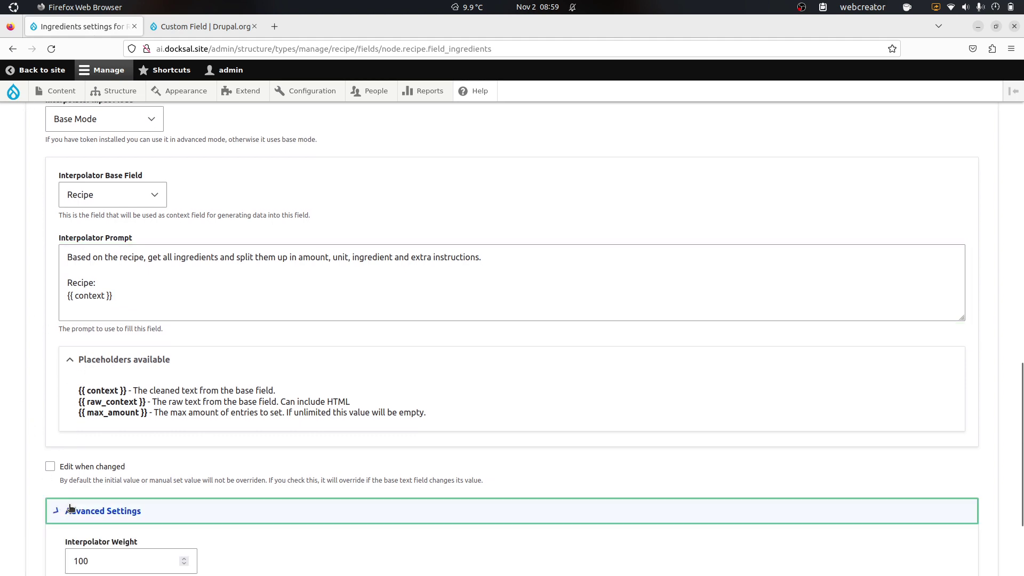
scroll(28, 398, "down", 5)
scroll(27, 398, "down", 2)
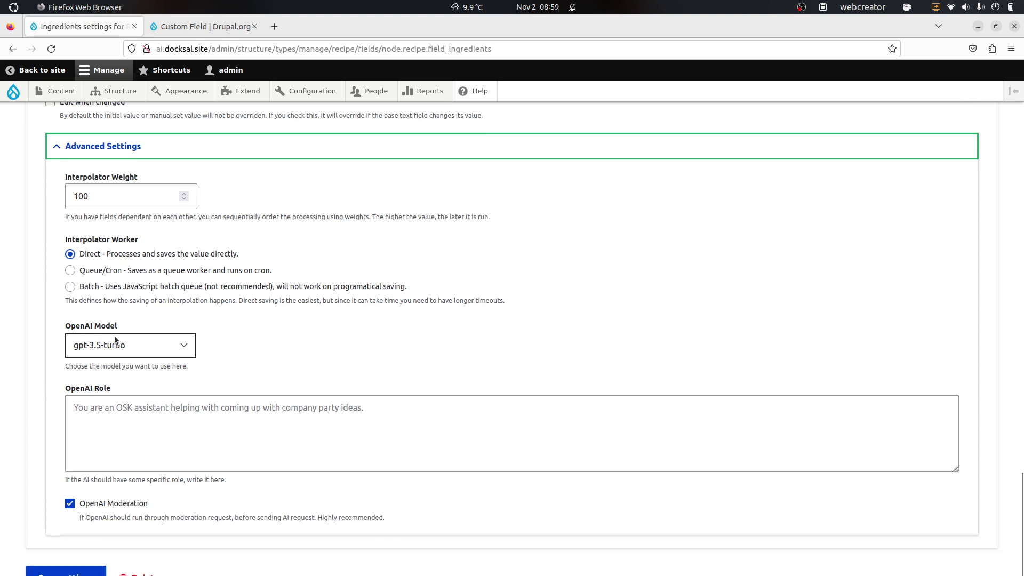
left_click(65, 570)
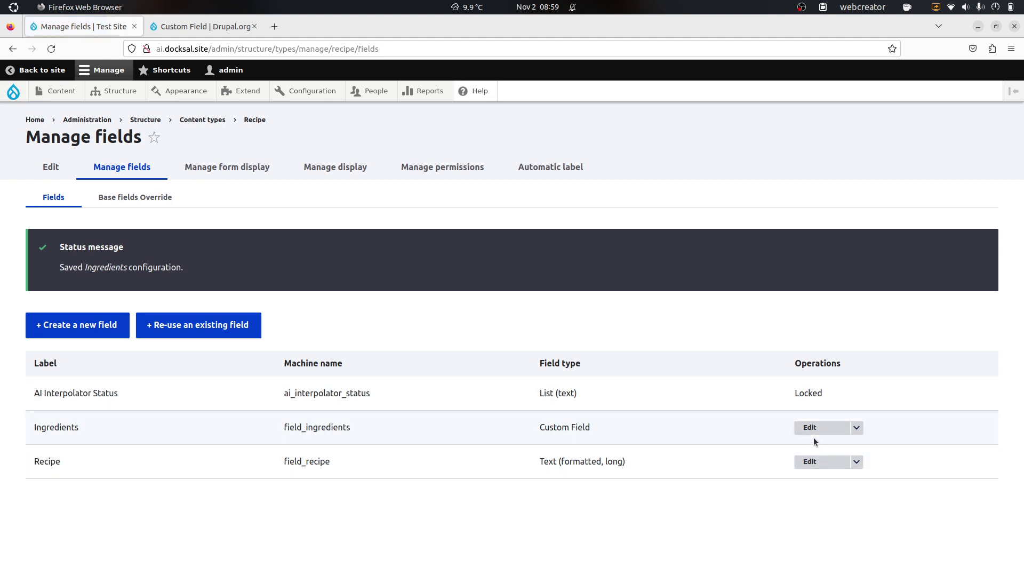
left_click(813, 435)
Step: Expand Advanced Settings again and place the cursor in the empty Amount description field
scroll(18, 360, "down", 20)
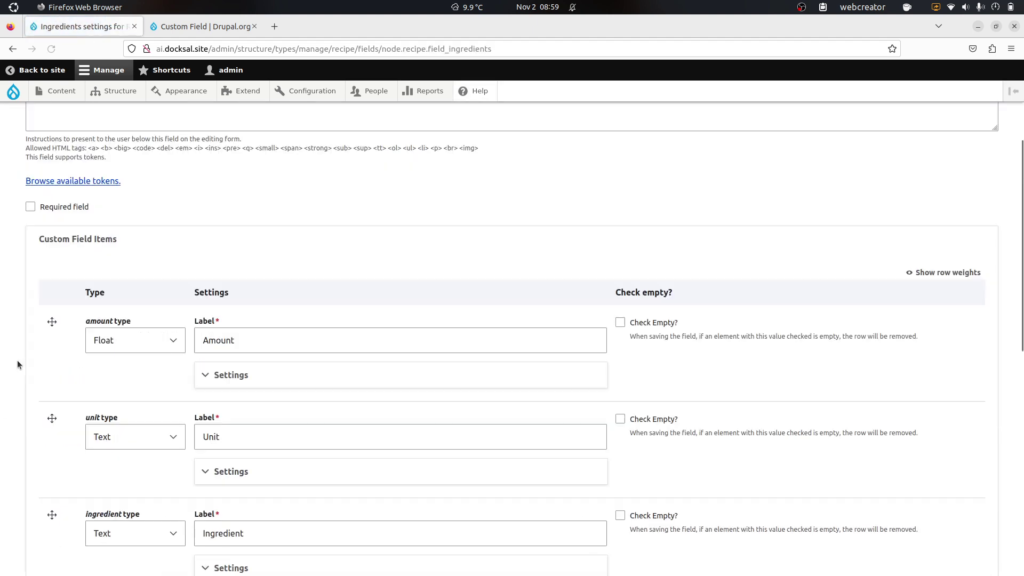
left_click(116, 509)
scroll(2, 415, "down", 8)
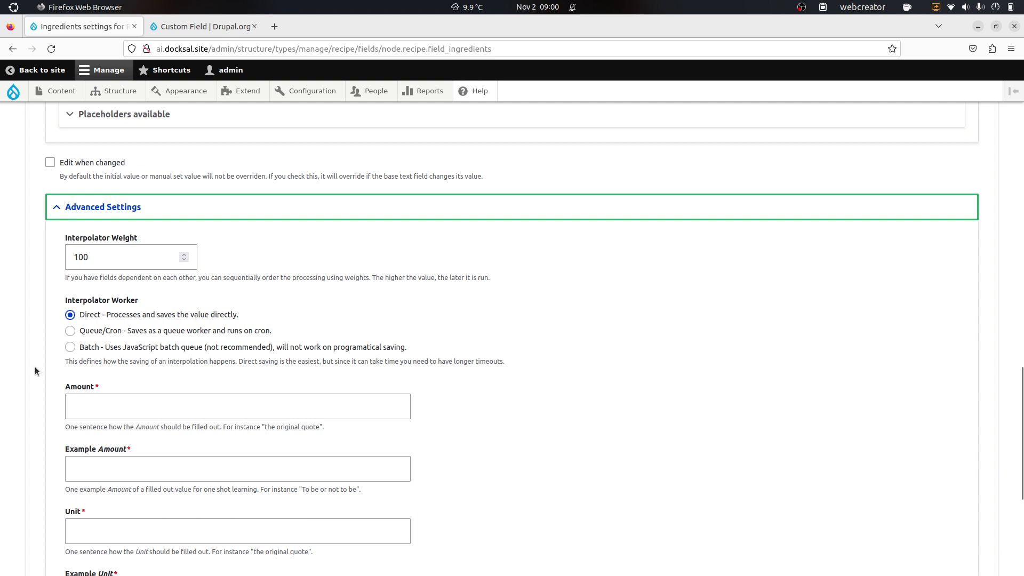
left_click(121, 401)
left_click(97, 413)
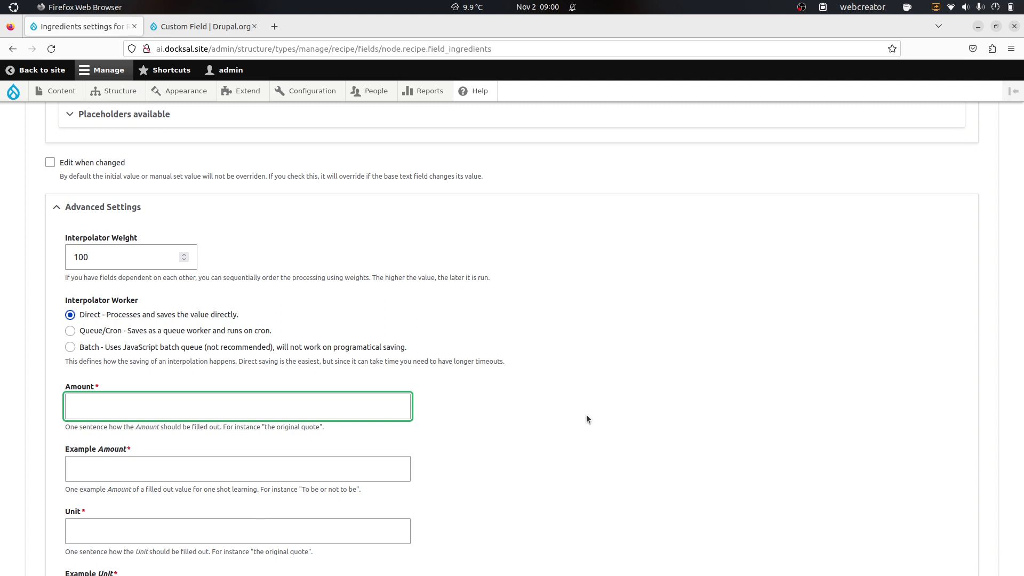
Step: Describe Amount as 'the numeric amount of units' (example 2) and Unit as 'the unit' (example cup)
type("the numeric amount of units")
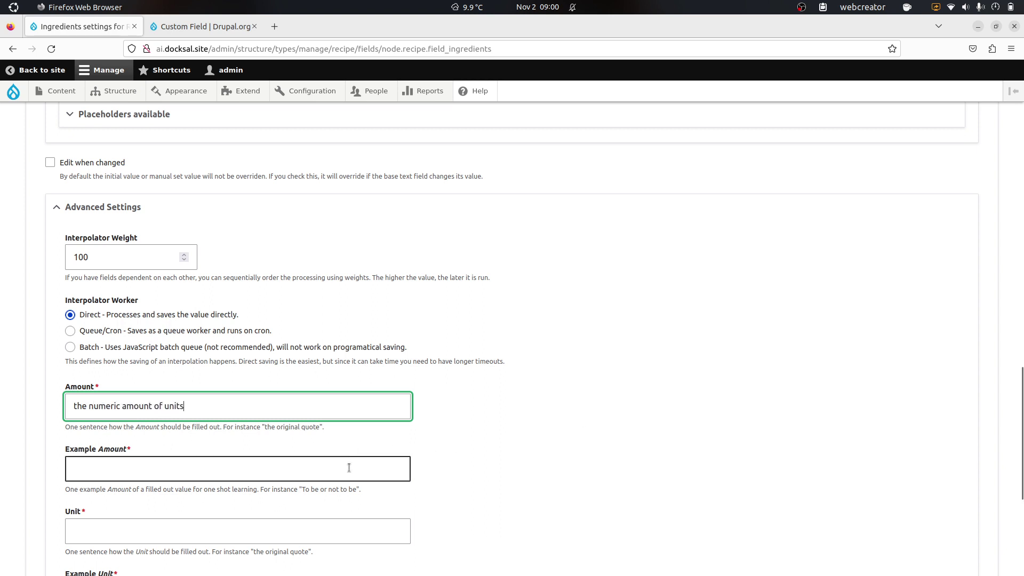
left_click(356, 468)
type("2")
scroll(268, 374, "down", 6)
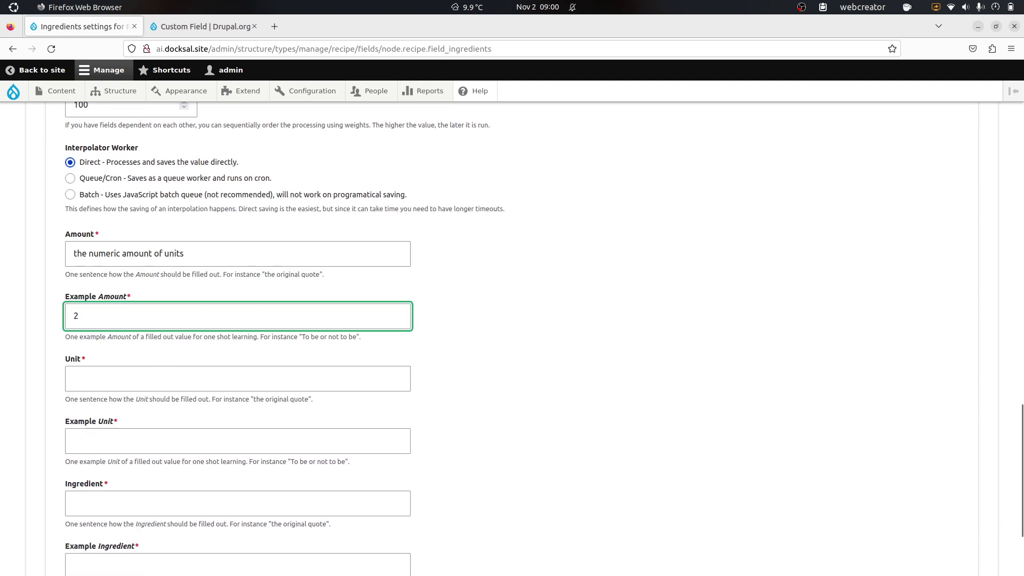
left_click(204, 352)
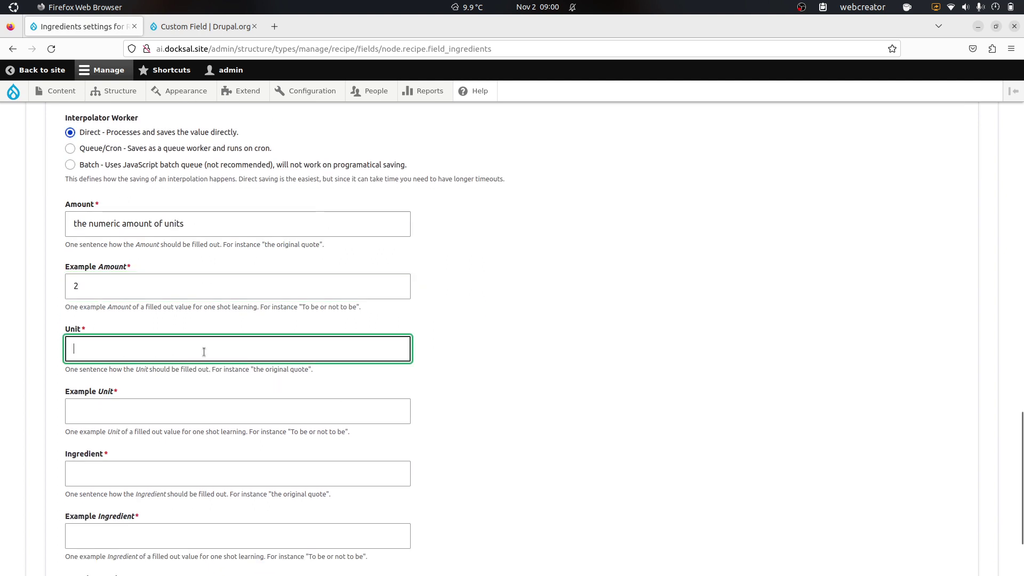
type("the unit")
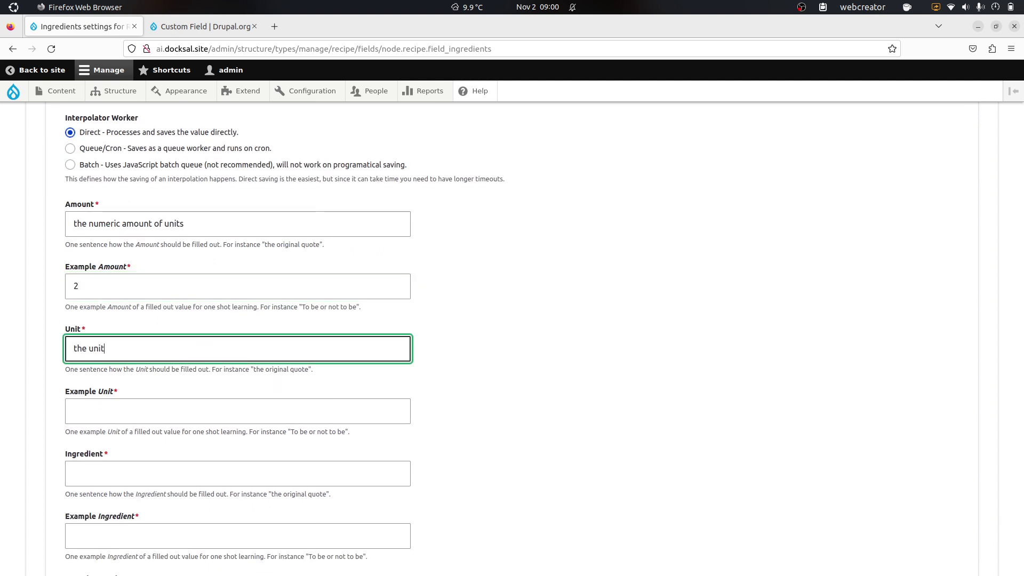
key("Tab")
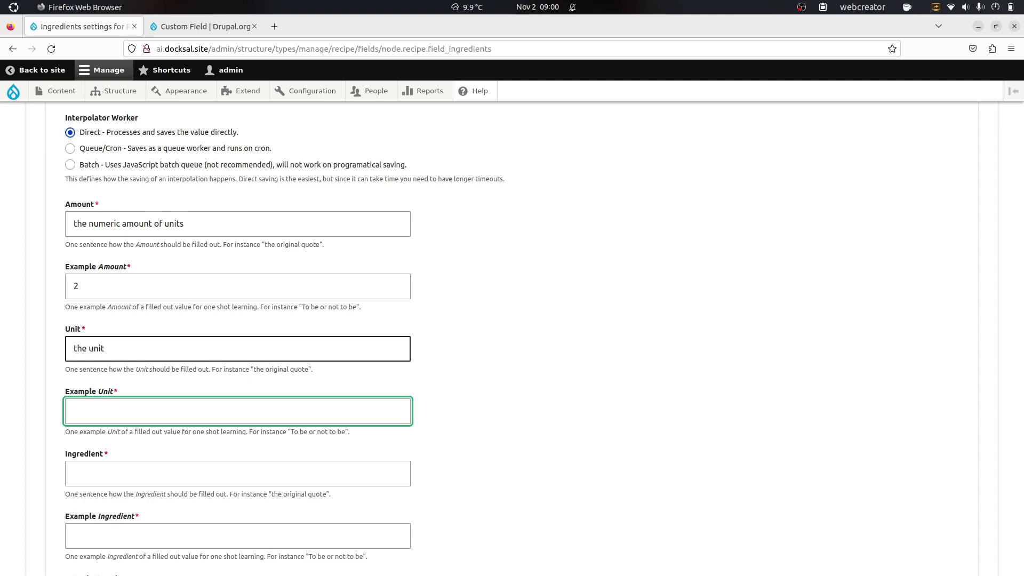
type("cup")
Step: Describe Ingredient as 'the ingredient' (example flour) and Extra instructions as 'extra instruction or preperations' (example sifted)
scroll(180, 365, "down", 2)
left_click(86, 406)
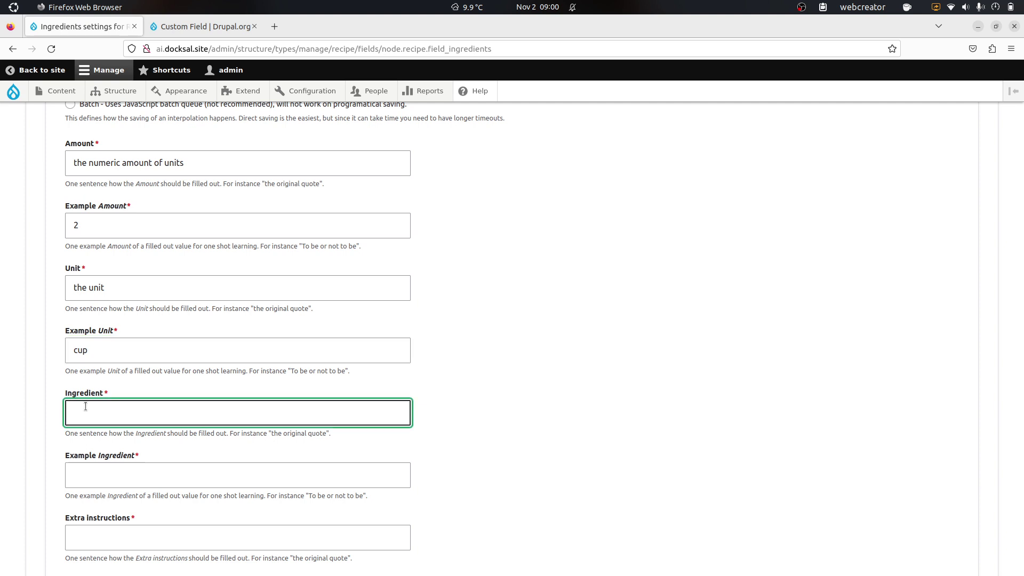
type("the ingredient")
key("Tab")
type("flour")
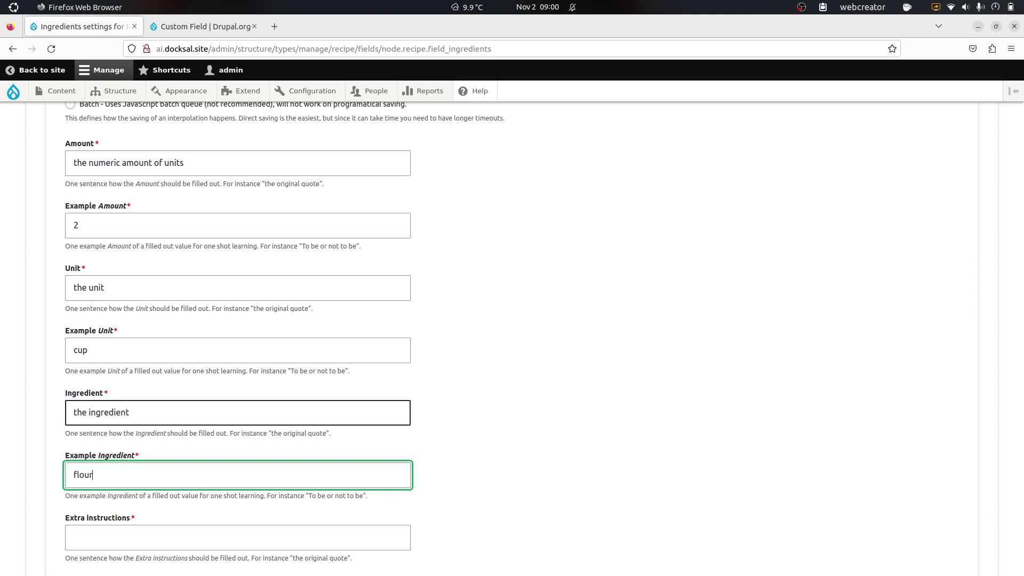
scroll(192, 395, "down", 3)
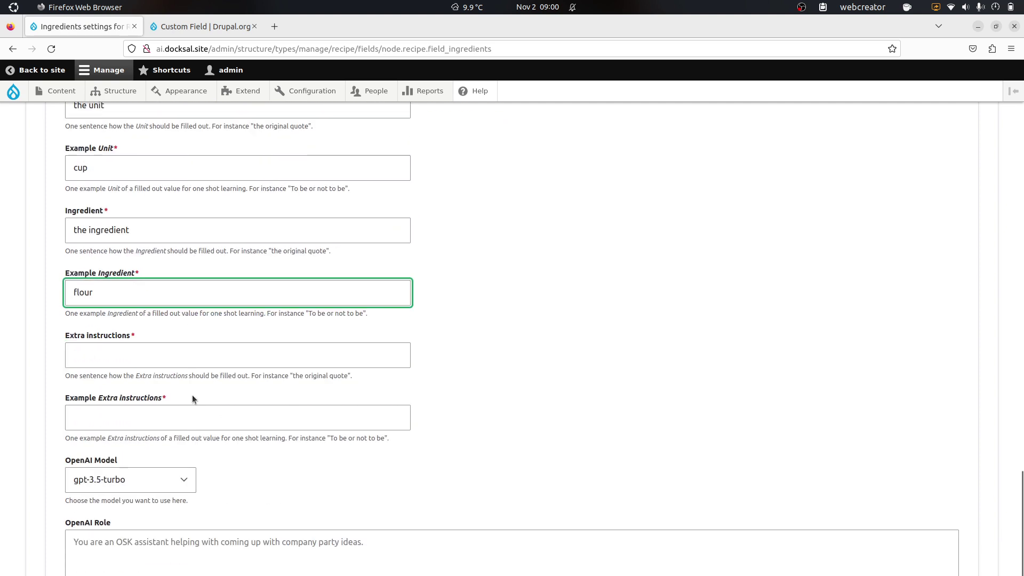
left_click(133, 355)
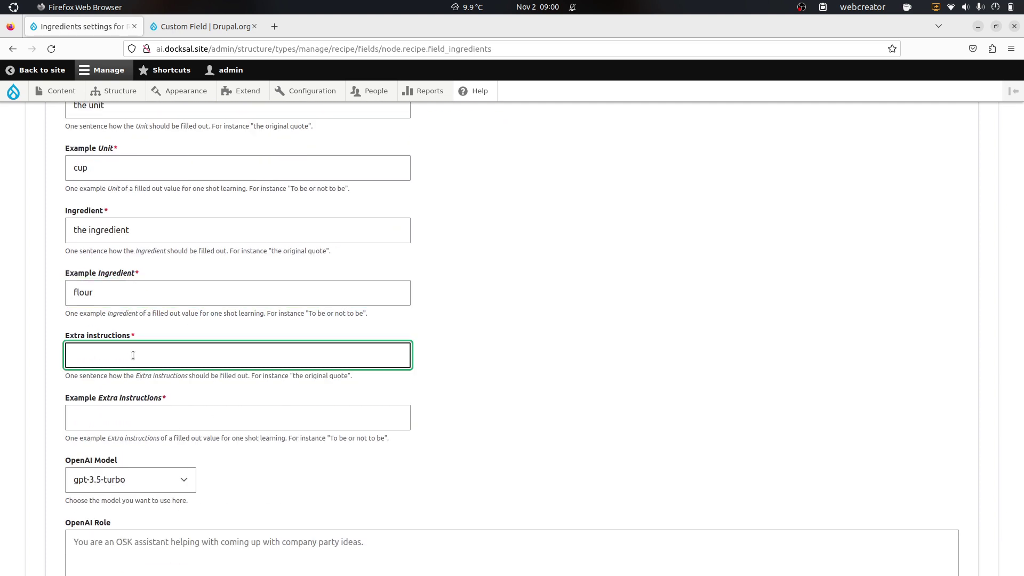
type("extra instruction or preperations")
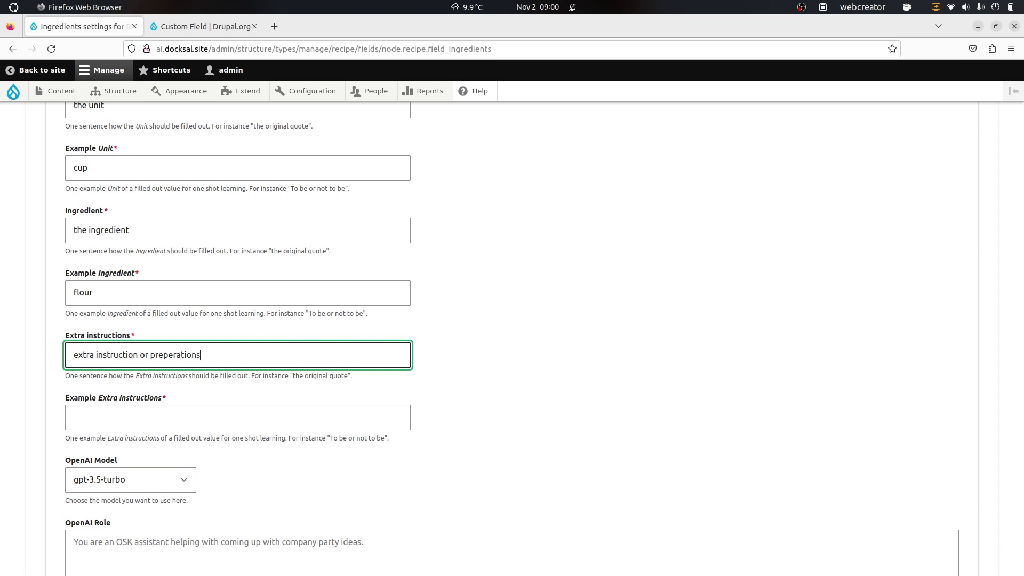
key("Tab")
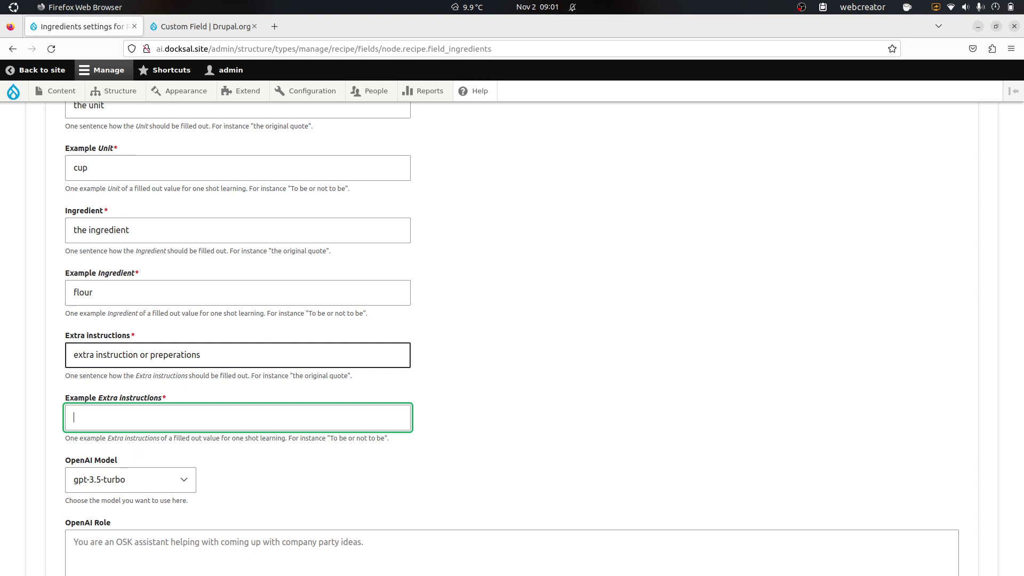
type("sifted")
Step: Choose gpt-4 in the OpenAI Model dropdown and save the Ingredients field settings
scroll(196, 381, "down", 2)
left_click(136, 420)
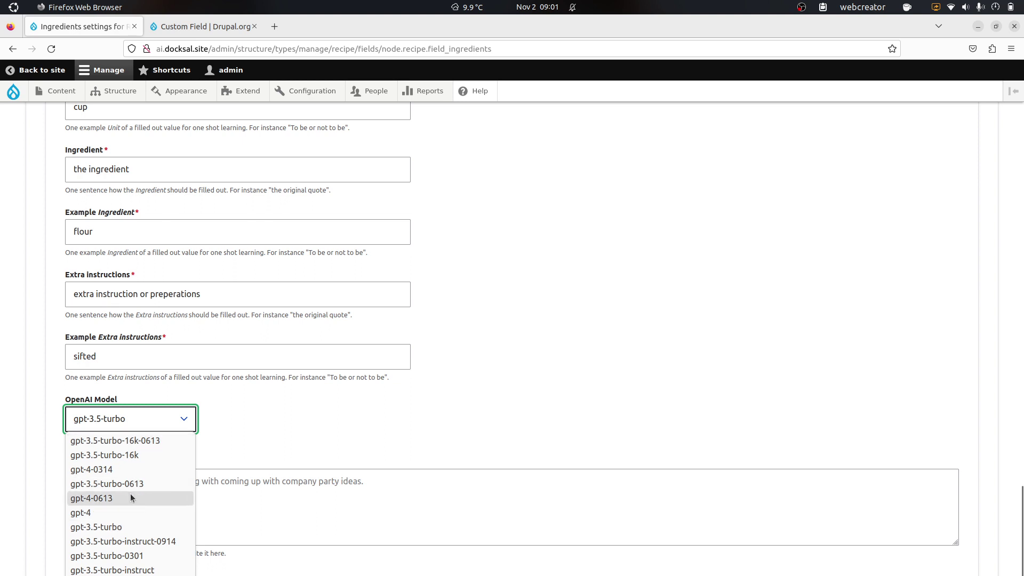
left_click(122, 513)
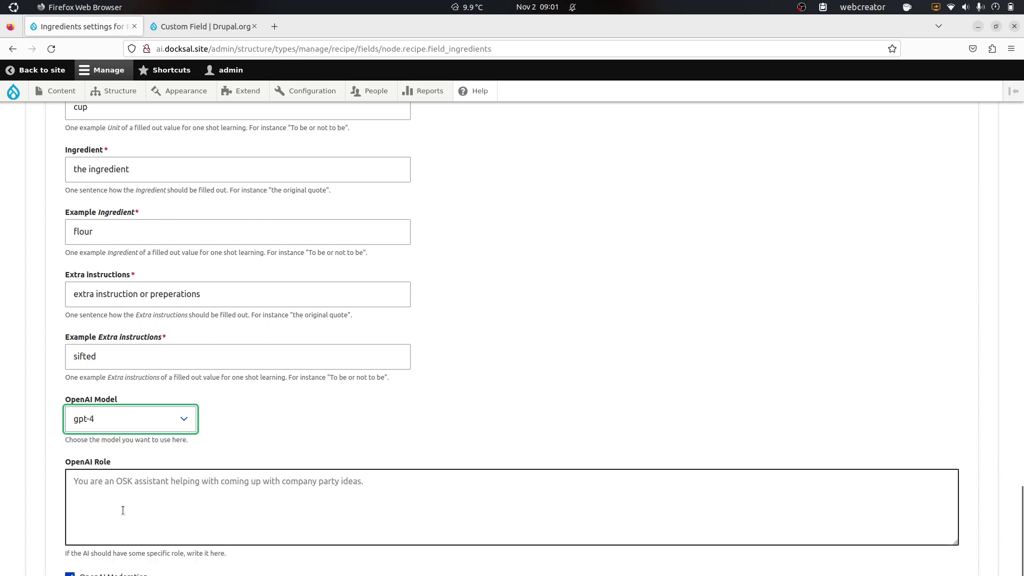
left_click(411, 420)
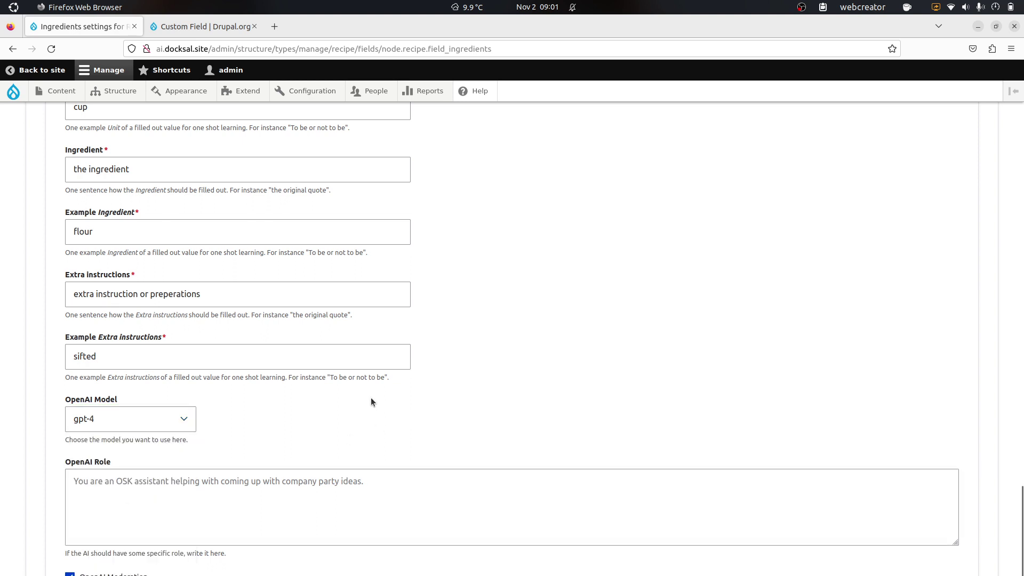
scroll(371, 402, "down", 3)
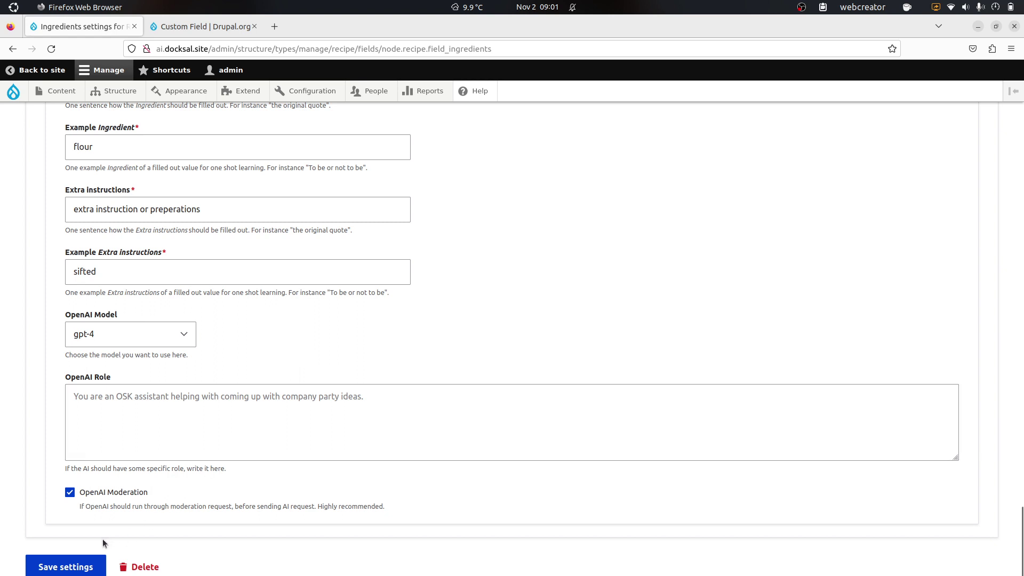
left_click(77, 569)
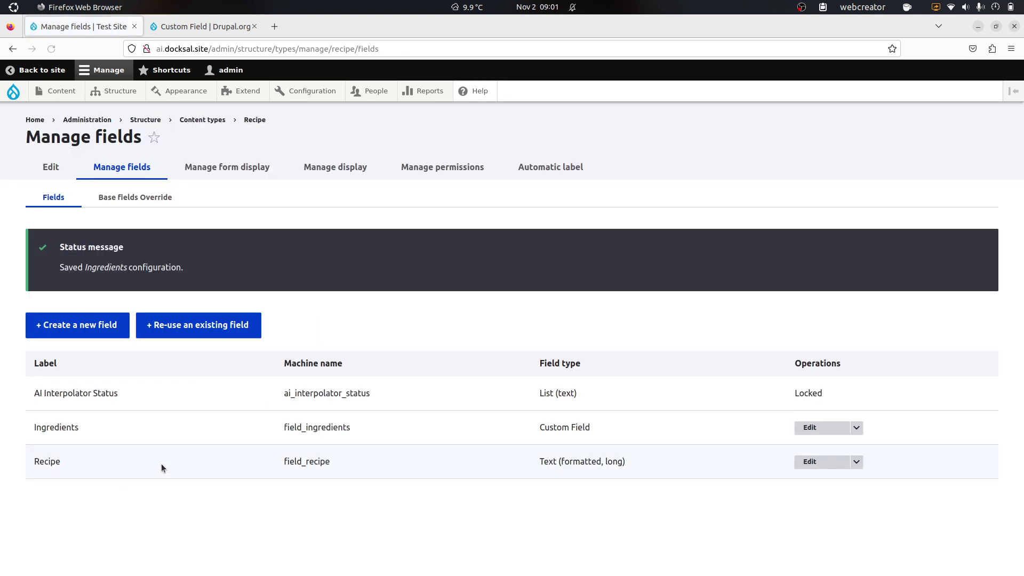
Step: From the Content list, edit Beef Wellington and save it without filling any Ingredients rows
left_click(66, 95)
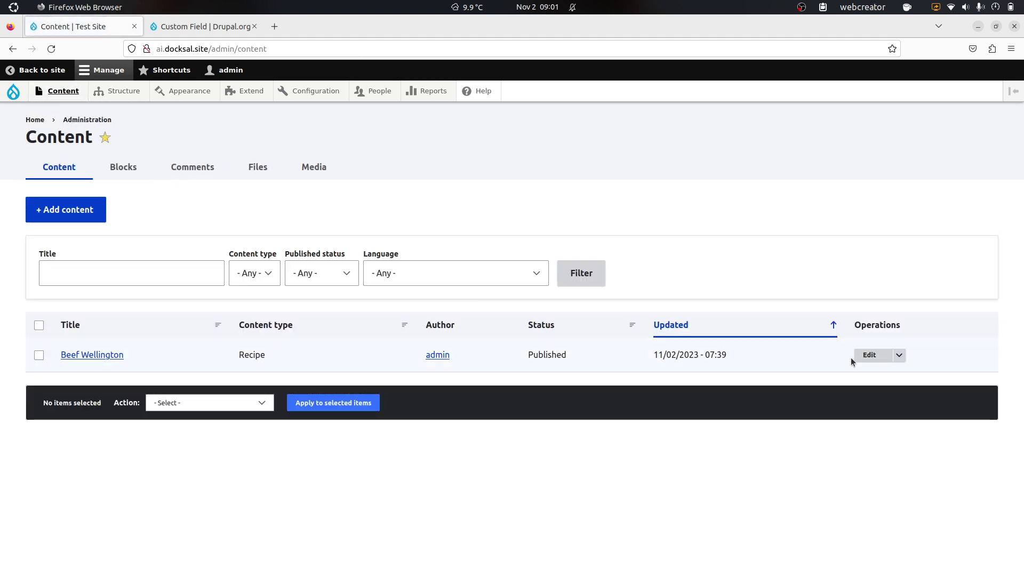
left_click(863, 361)
scroll(664, 256, "down", 10)
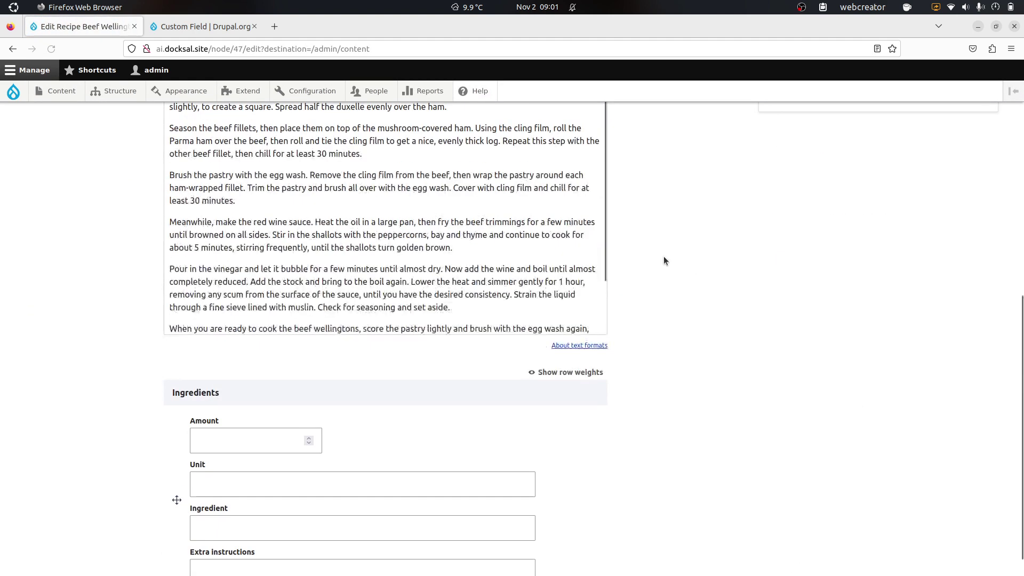
scroll(144, 464, "down", 3)
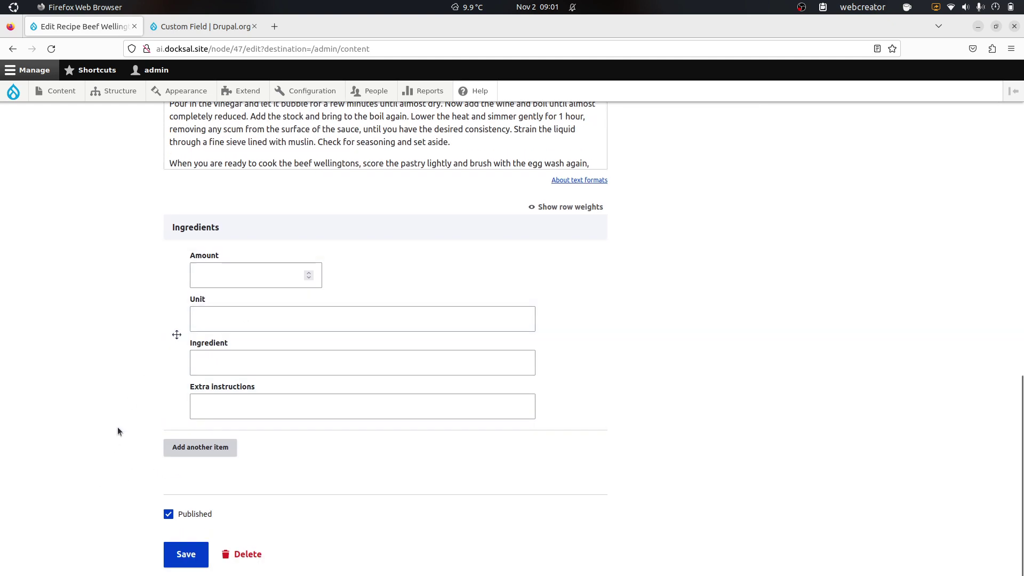
left_click(182, 557)
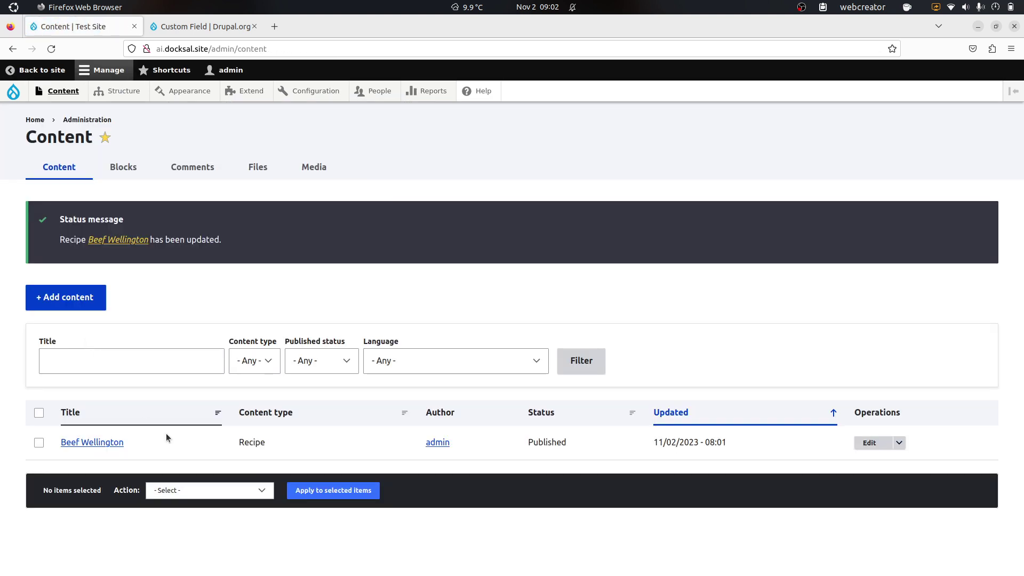
Step: Open the Beef Wellington recipe page and look over its Ingredients section
left_click(119, 442)
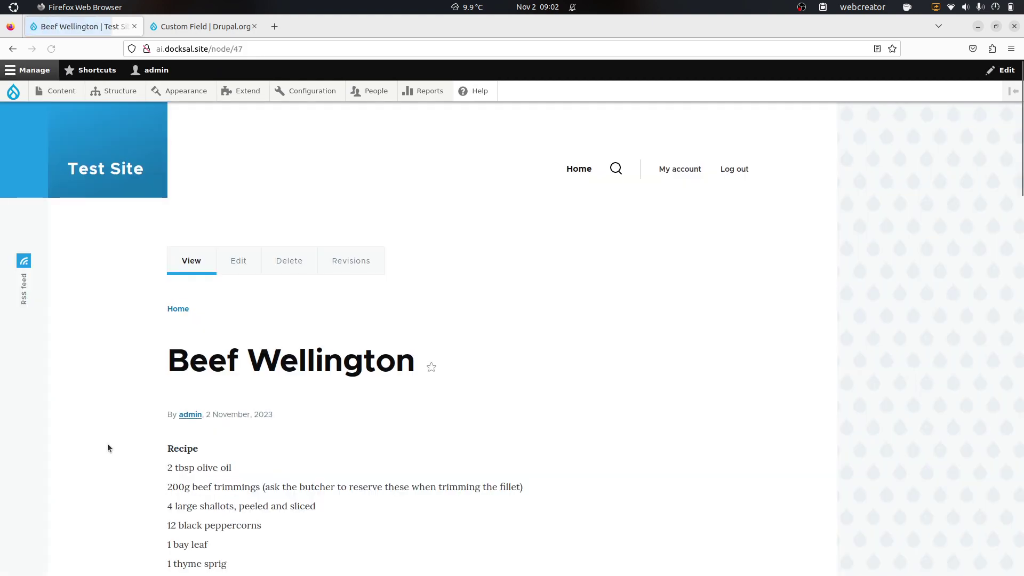
scroll(111, 356, "down", 20)
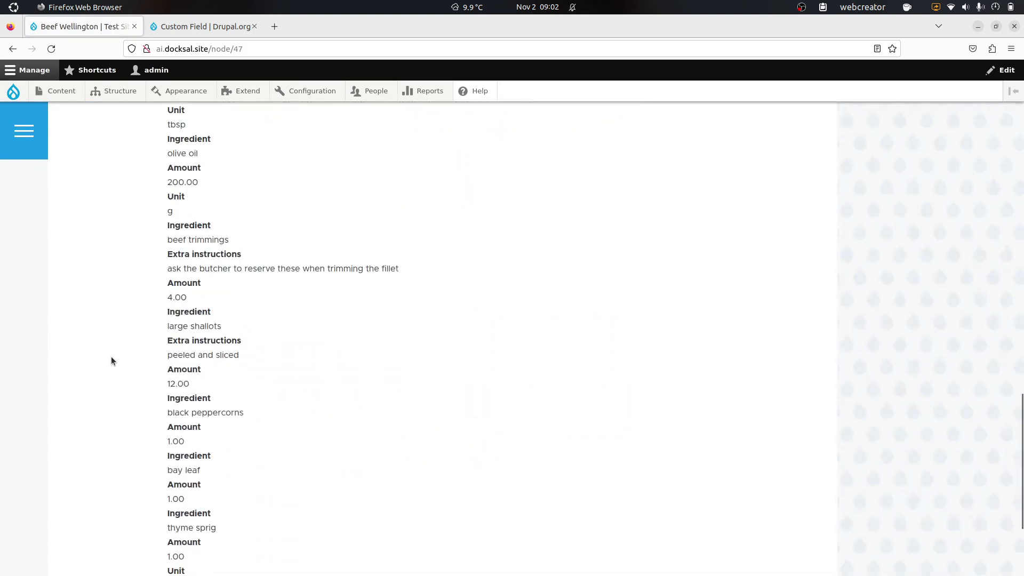
scroll(111, 357, "up", 2)
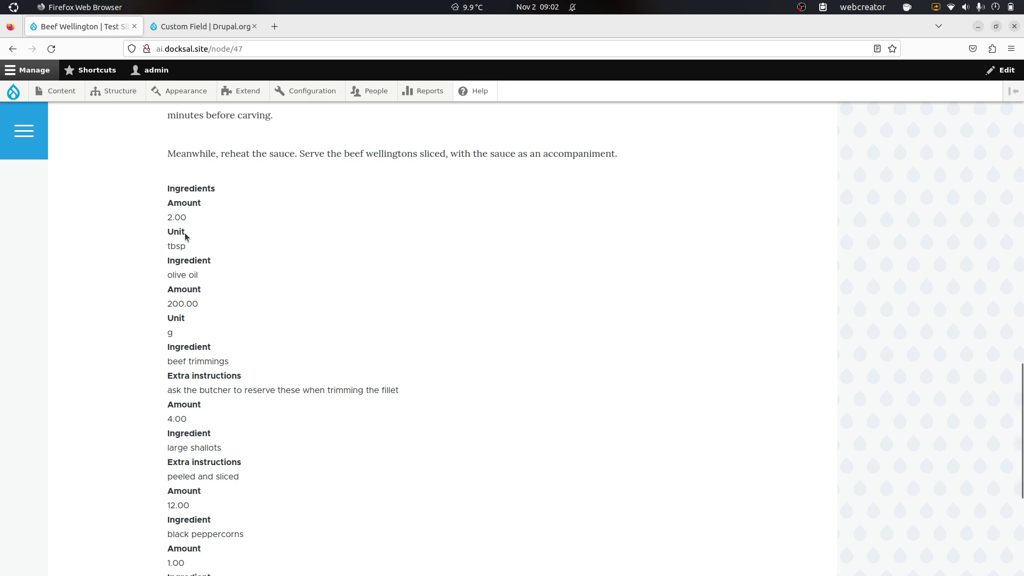
Step: Reload the page and compare AI-filled entries like 2.00 tbsp olive oil and 200.00 g beef trimmings with the recipe text
key("F5")
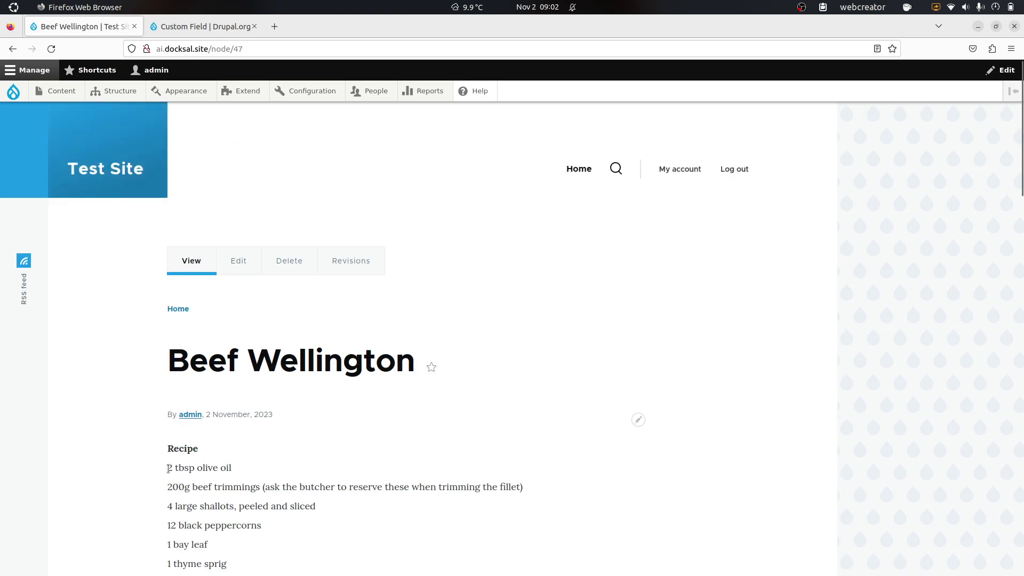
left_click_drag(168, 468, 233, 464)
left_click(124, 420)
scroll(124, 420, "down", 5)
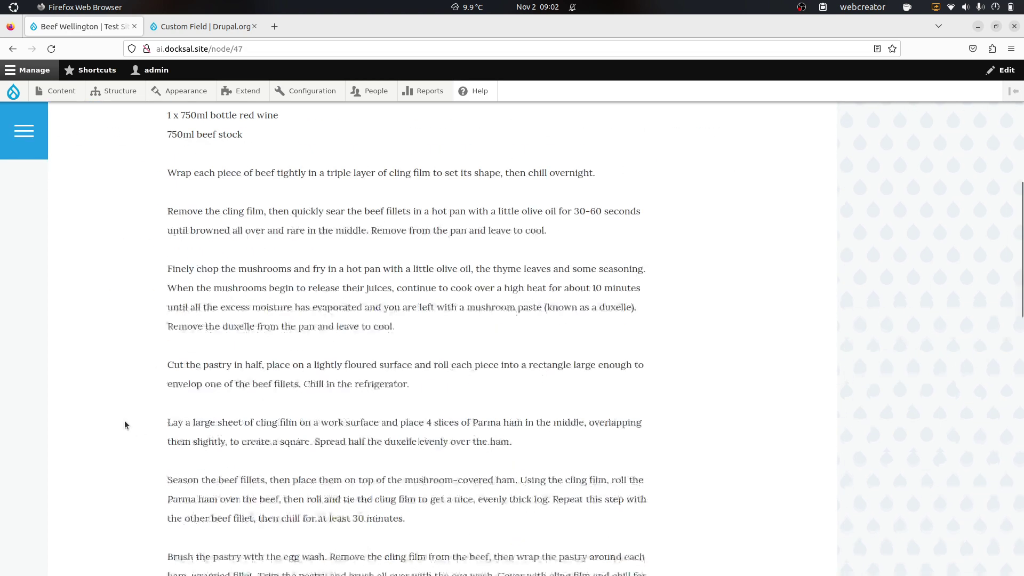
scroll(124, 420, "up", 3)
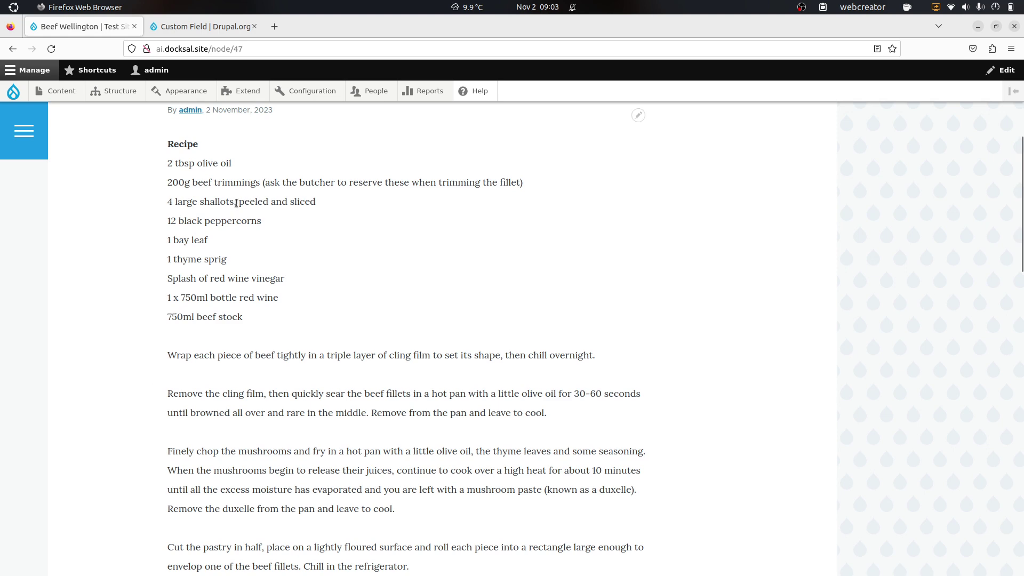
scroll(149, 258, "down", 15)
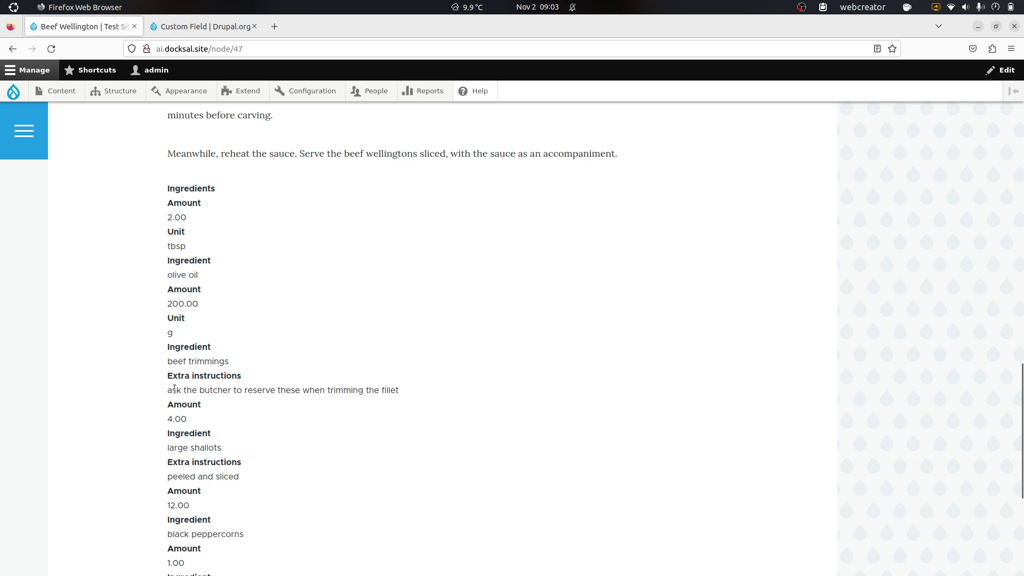
left_click_drag(172, 390, 373, 391)
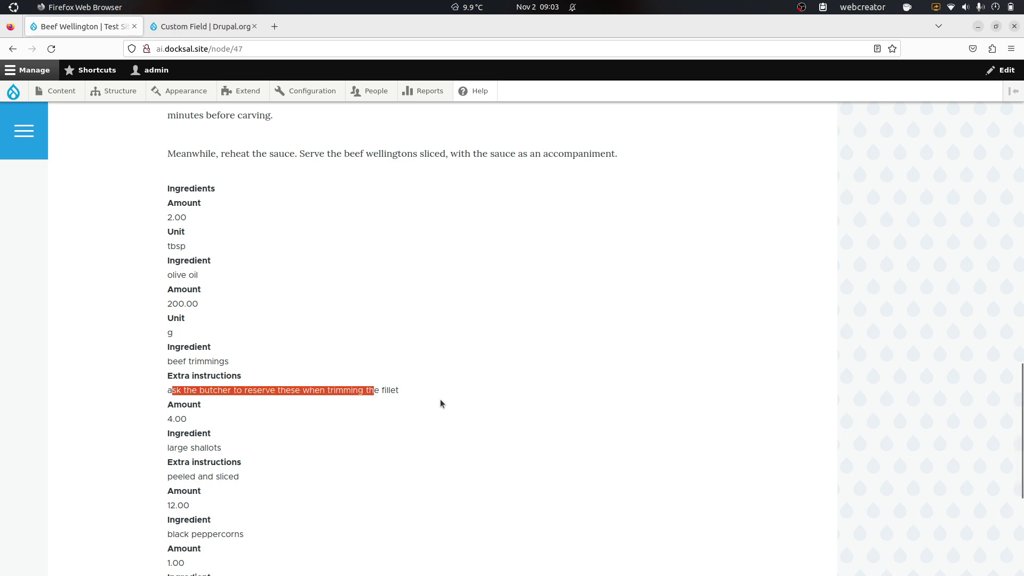
scroll(441, 401, "down", 2)
scroll(440, 399, "up", 20)
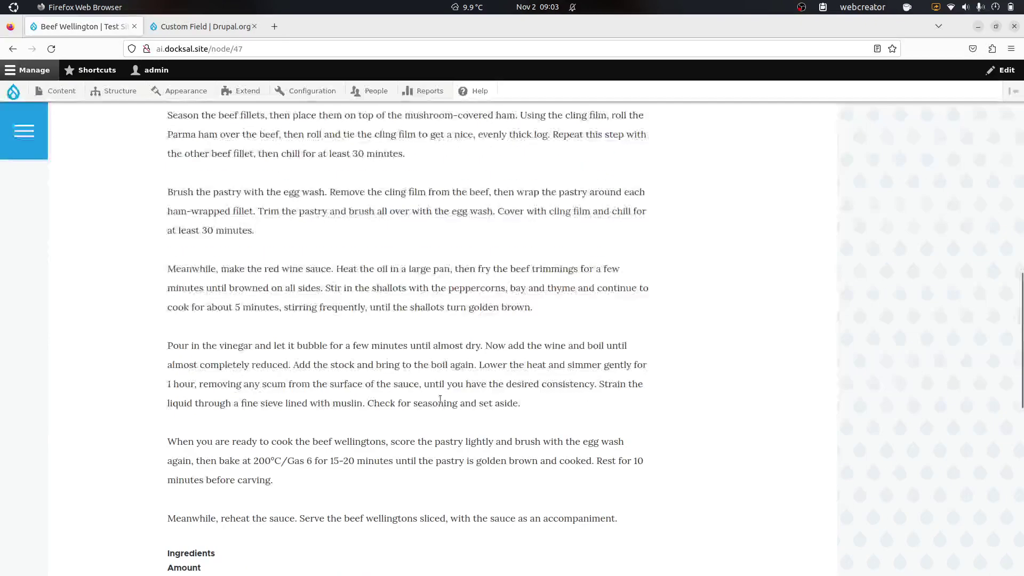
Step: Open Beef Wellington's edit form and check the filled Ingredients rows, including the shallots row's blank Unit
left_click(243, 260)
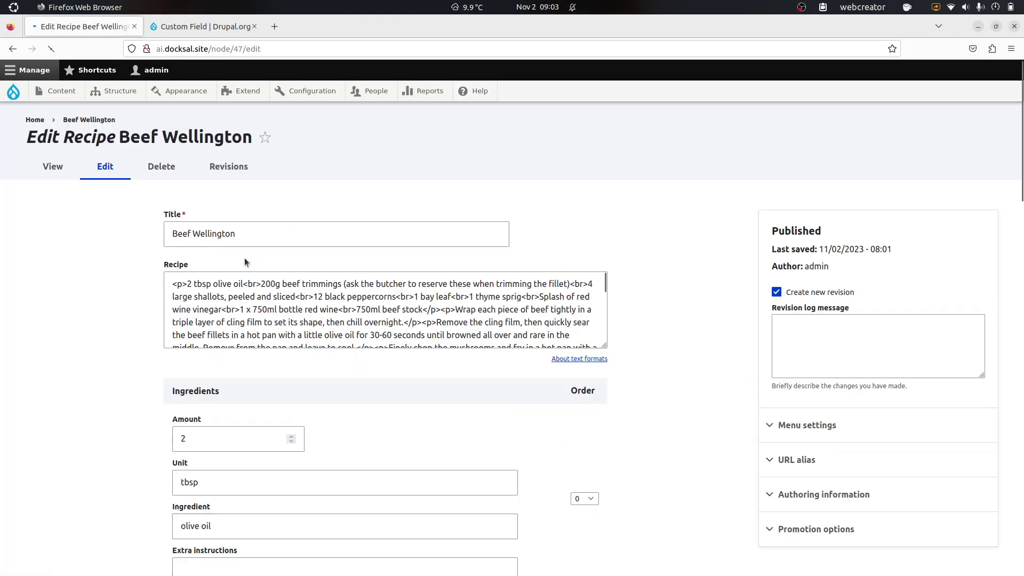
scroll(87, 321, "down", 10)
scroll(86, 321, "up", 5)
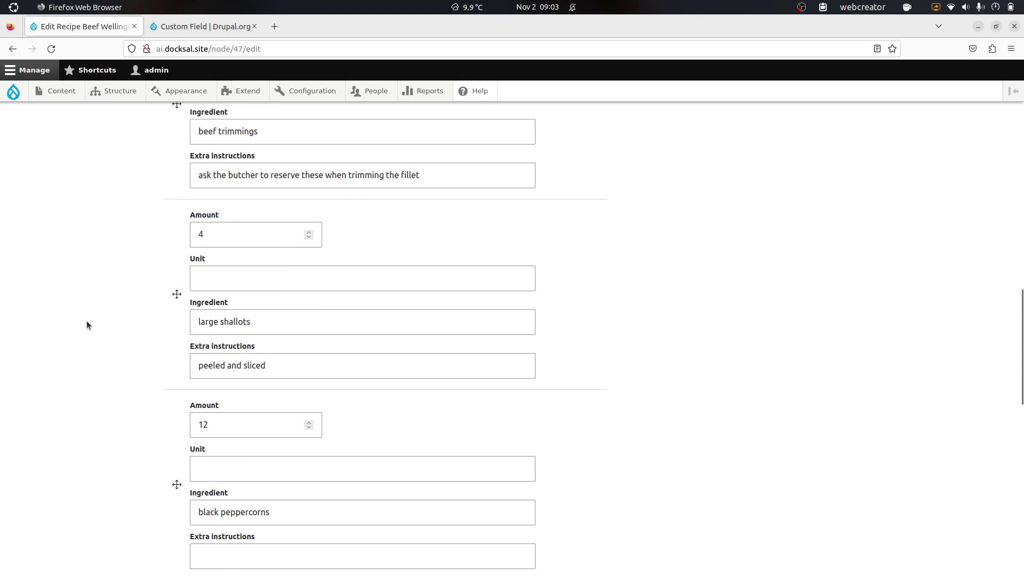
scroll(87, 324, "up", 2)
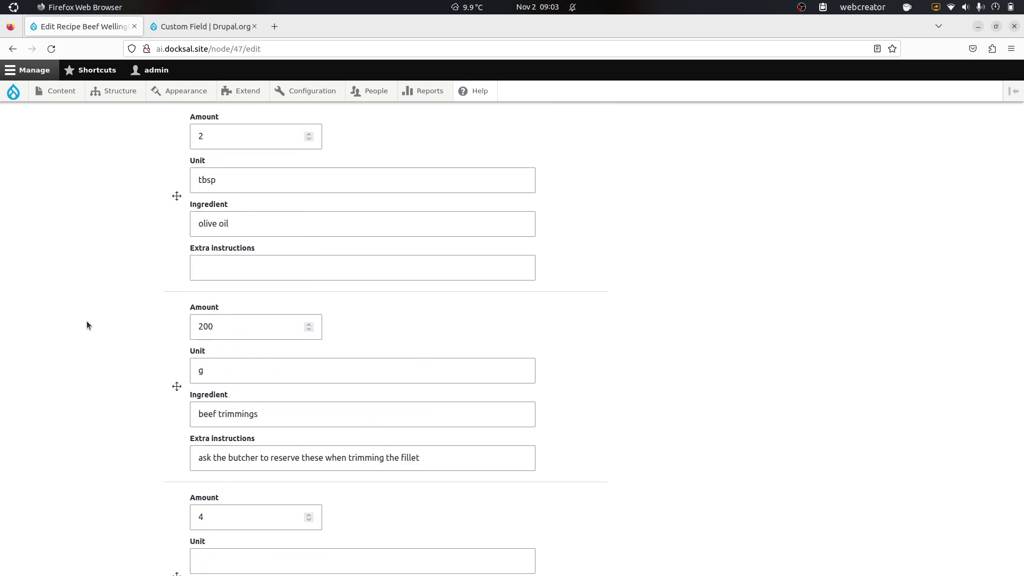
left_click(234, 558)
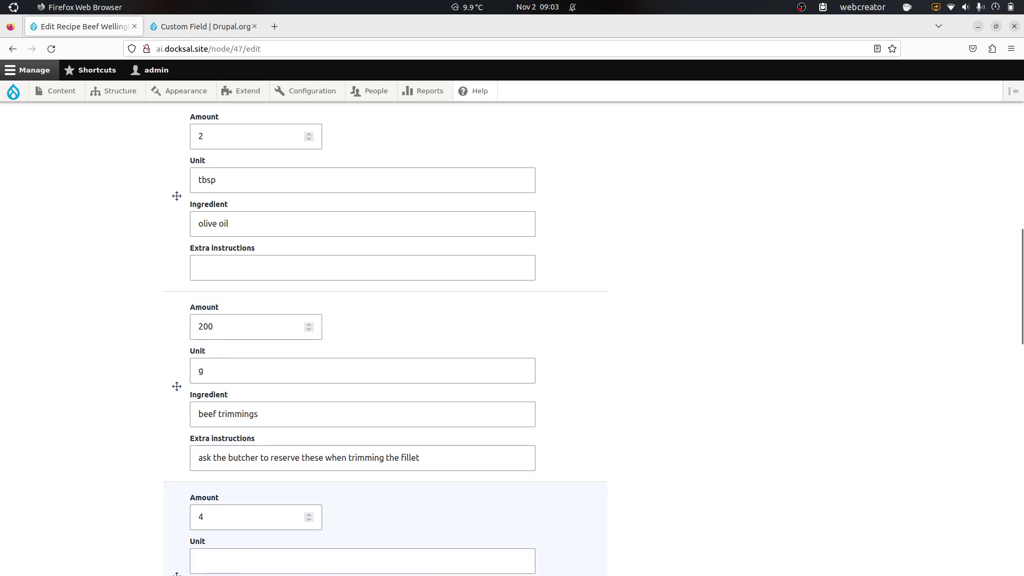